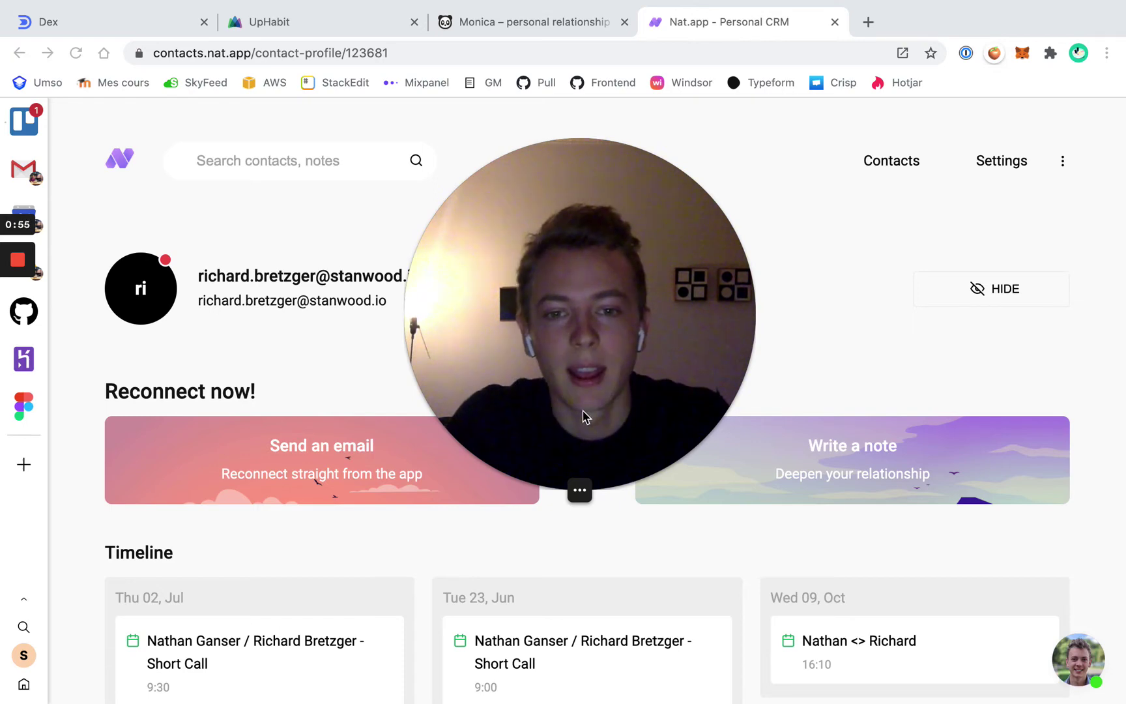
{"action": "left_click", "coordinate": [547, 491]}
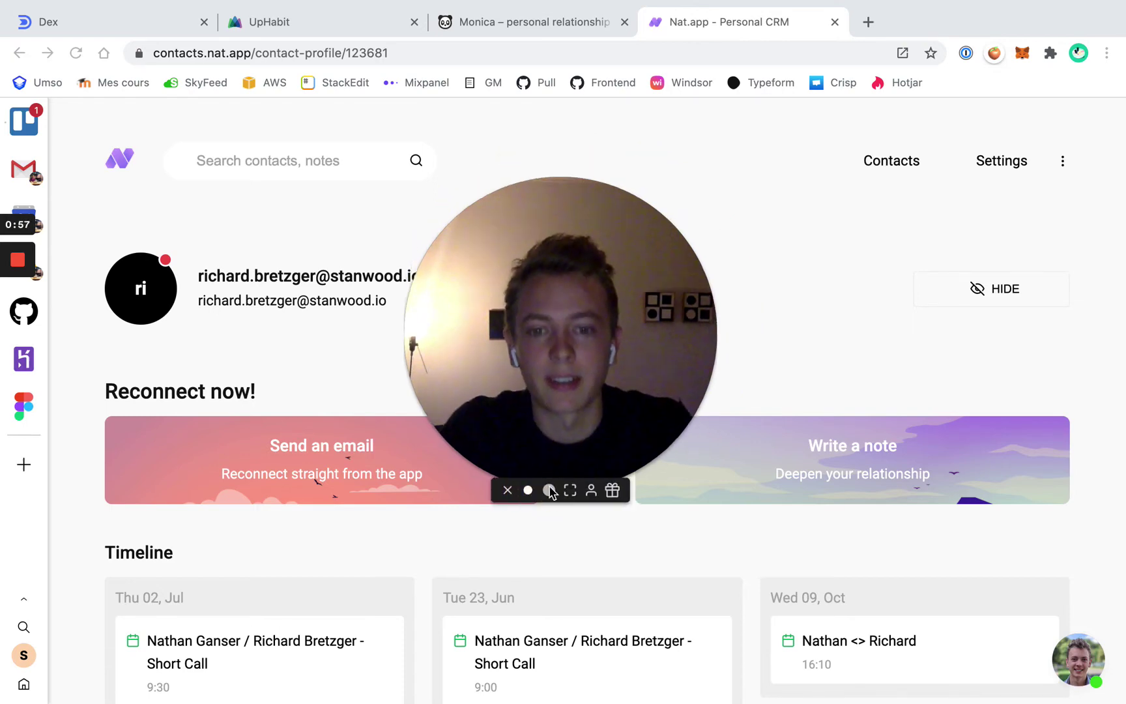
{"action": "left_click_drag", "start_coordinate": [246, 531], "coordinate": [158, 572]}
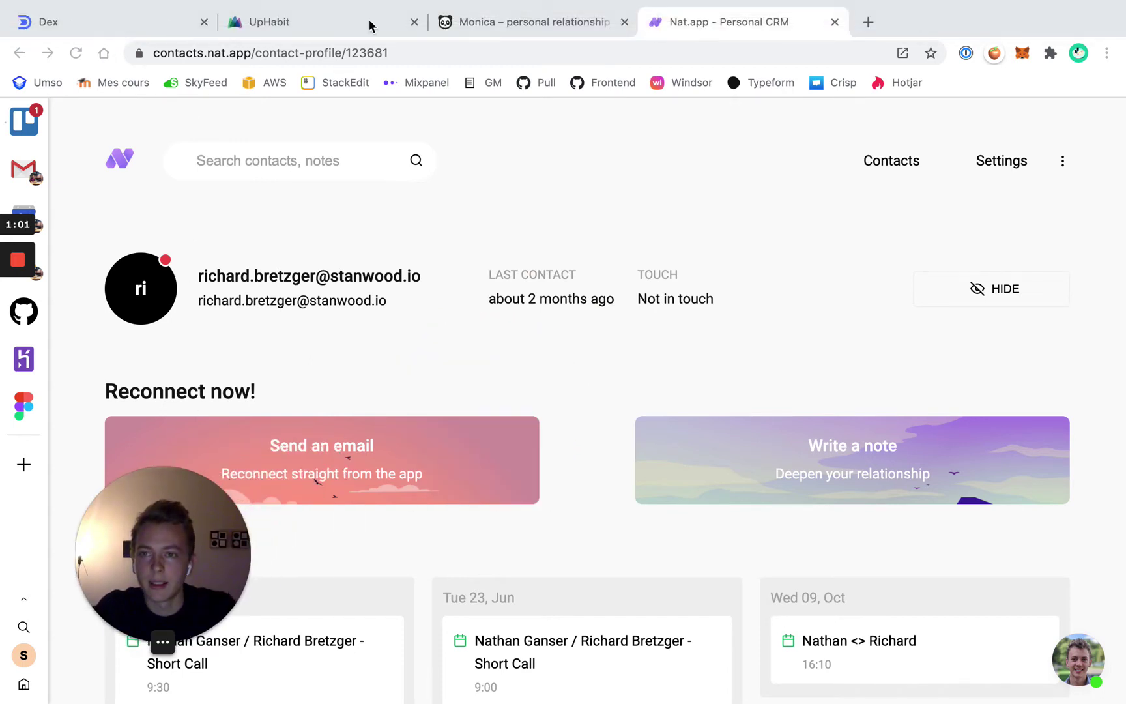
Switch to Monica and open the profile of the contact with the January 8 reach-out event, down to its contact information
{"action": "left_click", "coordinate": [511, 23]}
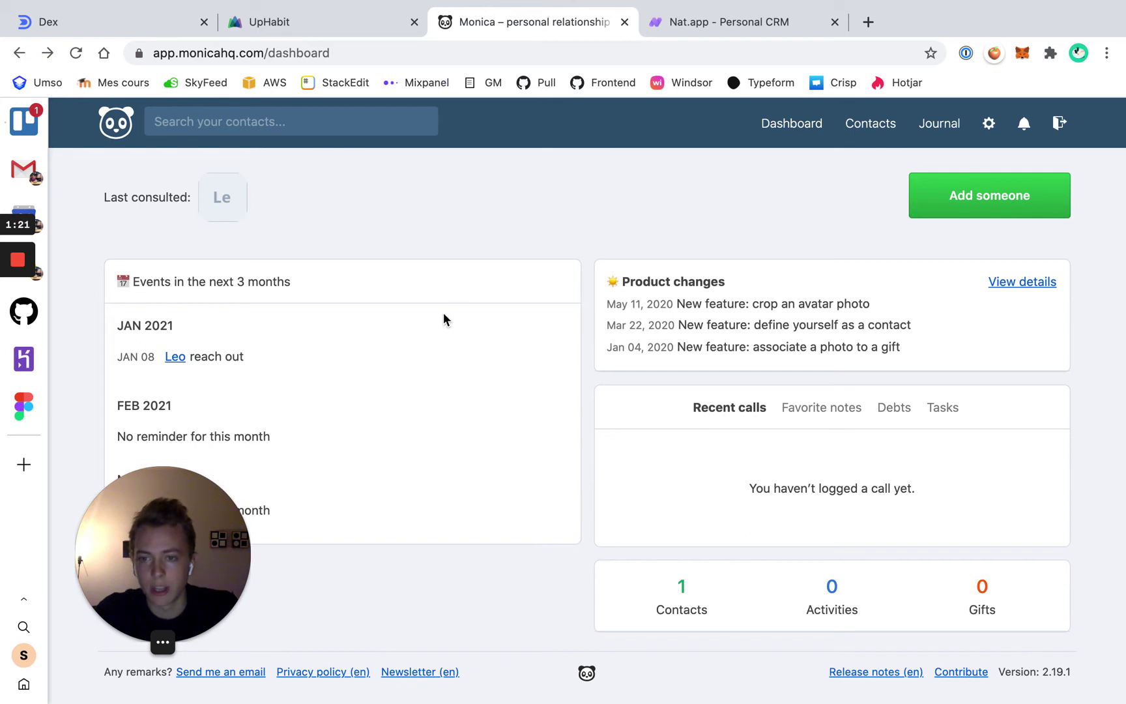
{"action": "double_click", "coordinate": [175, 358]}
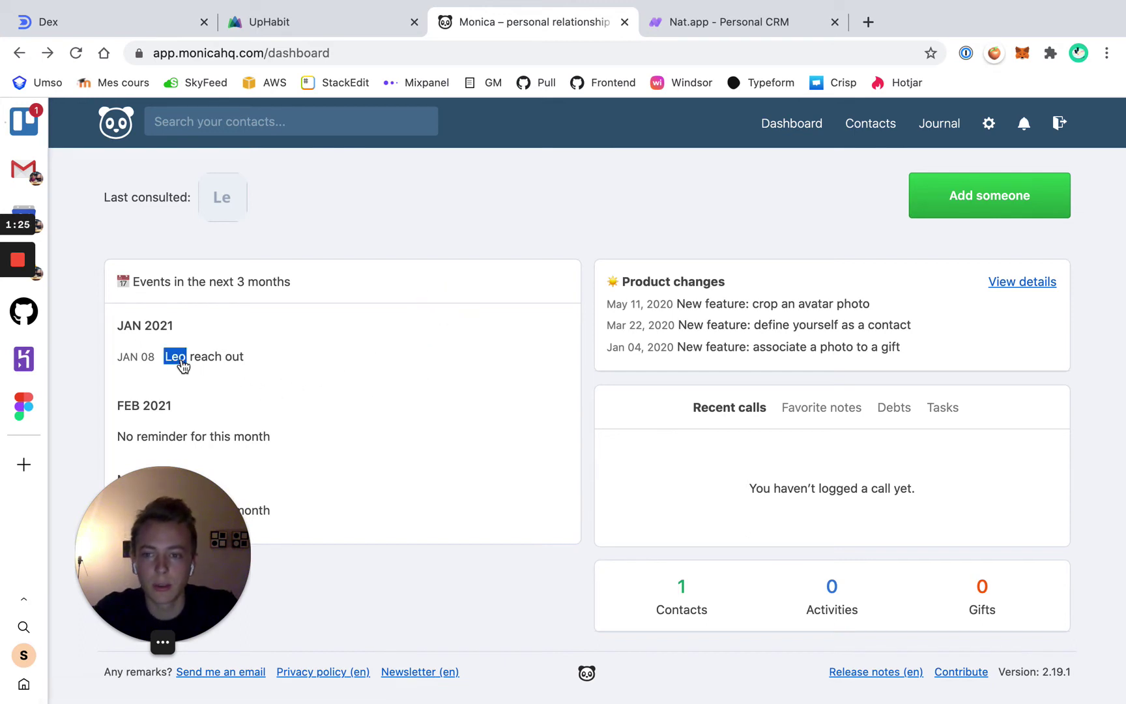
{"action": "left_click", "coordinate": [178, 359]}
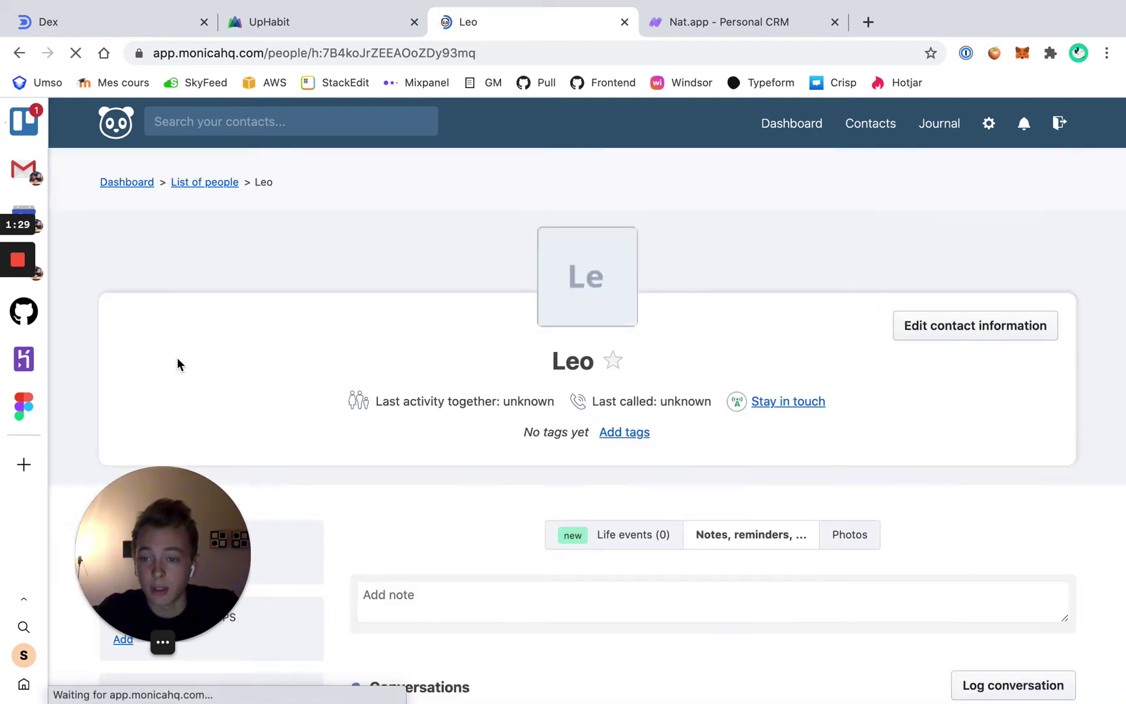
{"action": "scroll", "coordinate": [373, 341], "scroll_direction": "down", "scroll_amount": 5}
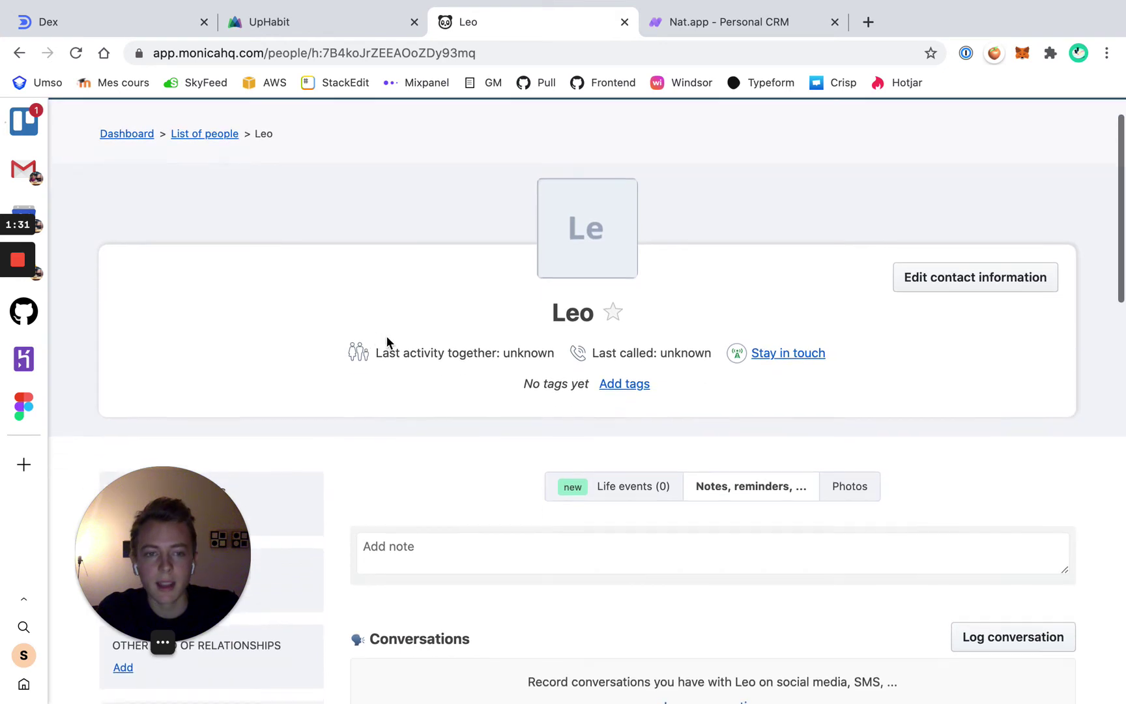
{"action": "scroll", "coordinate": [386, 335], "scroll_direction": "down", "scroll_amount": 10}
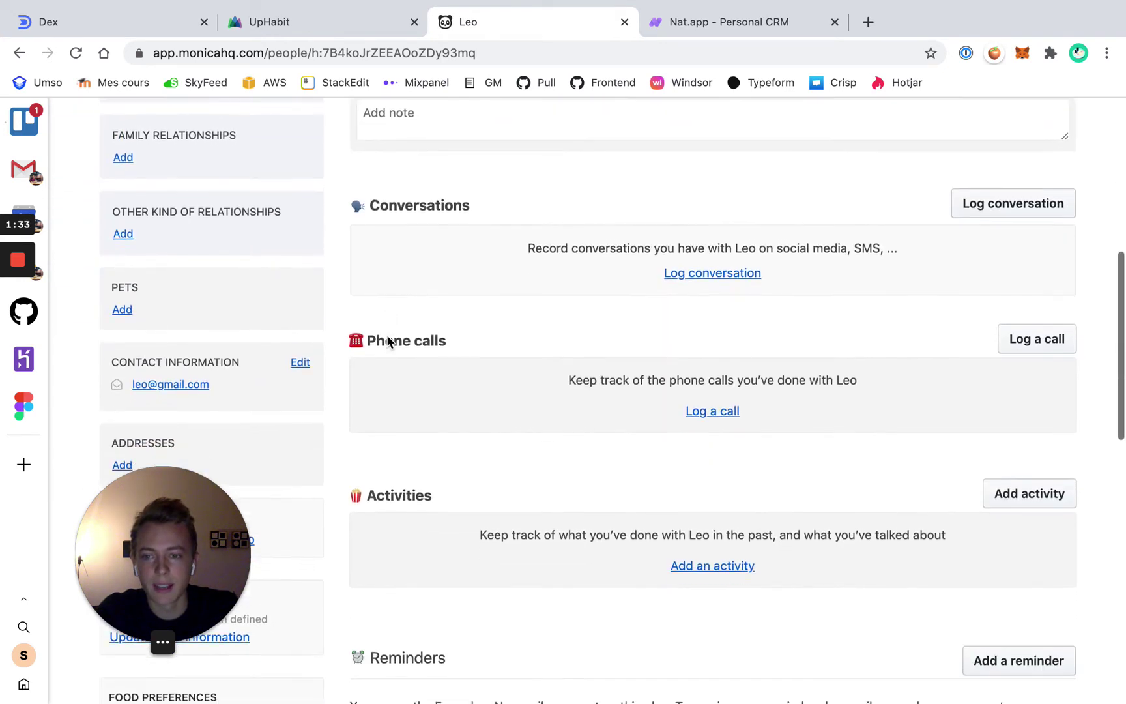
Open a new Gmail message to the contact's listed e-mail address, leave it empty and return to the contact's profile
{"action": "triple_click", "coordinate": [182, 382]}
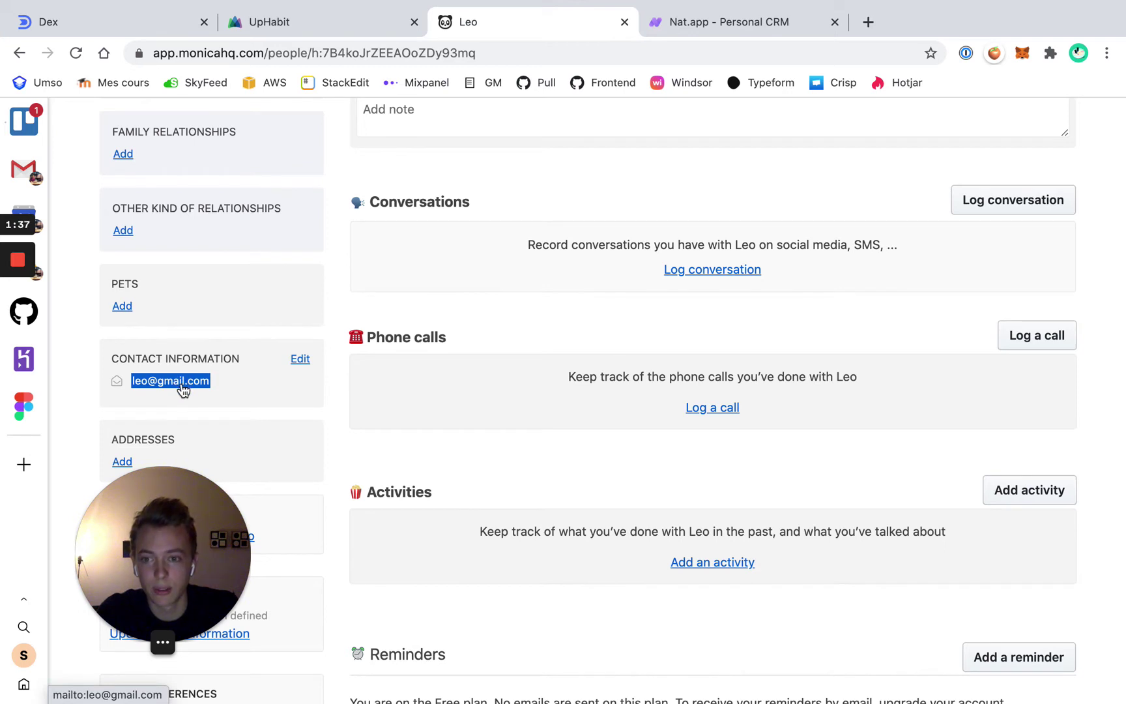
{"action": "left_click", "coordinate": [184, 385]}
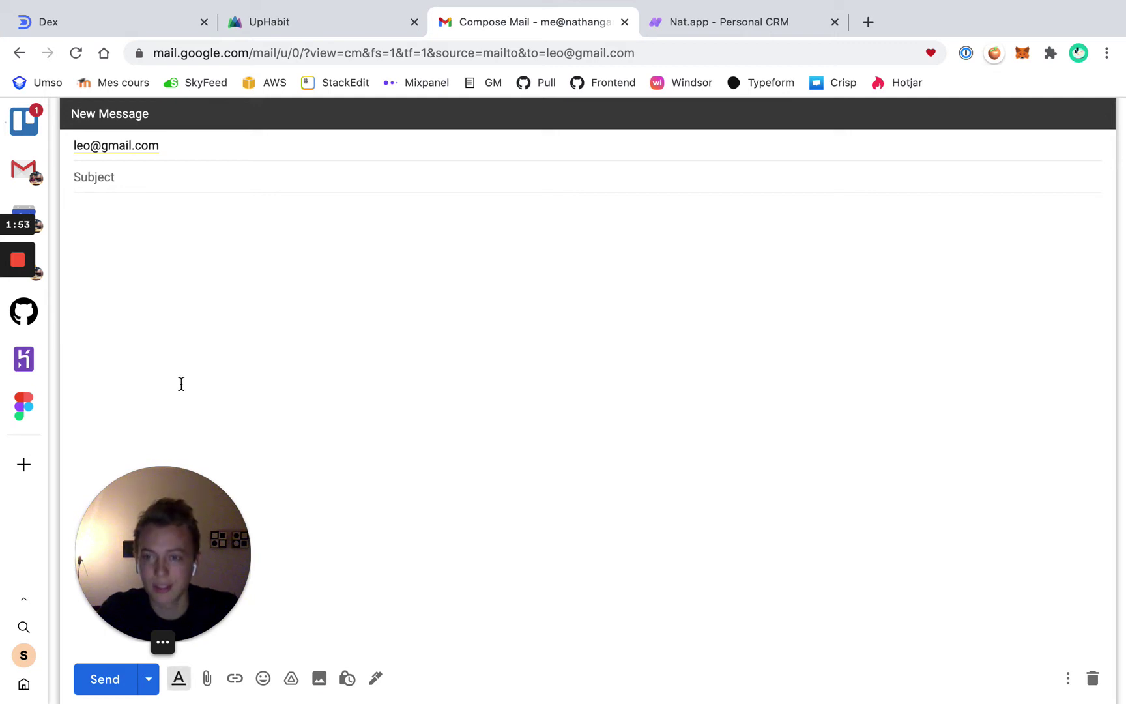
{"action": "left_click", "coordinate": [199, 256]}
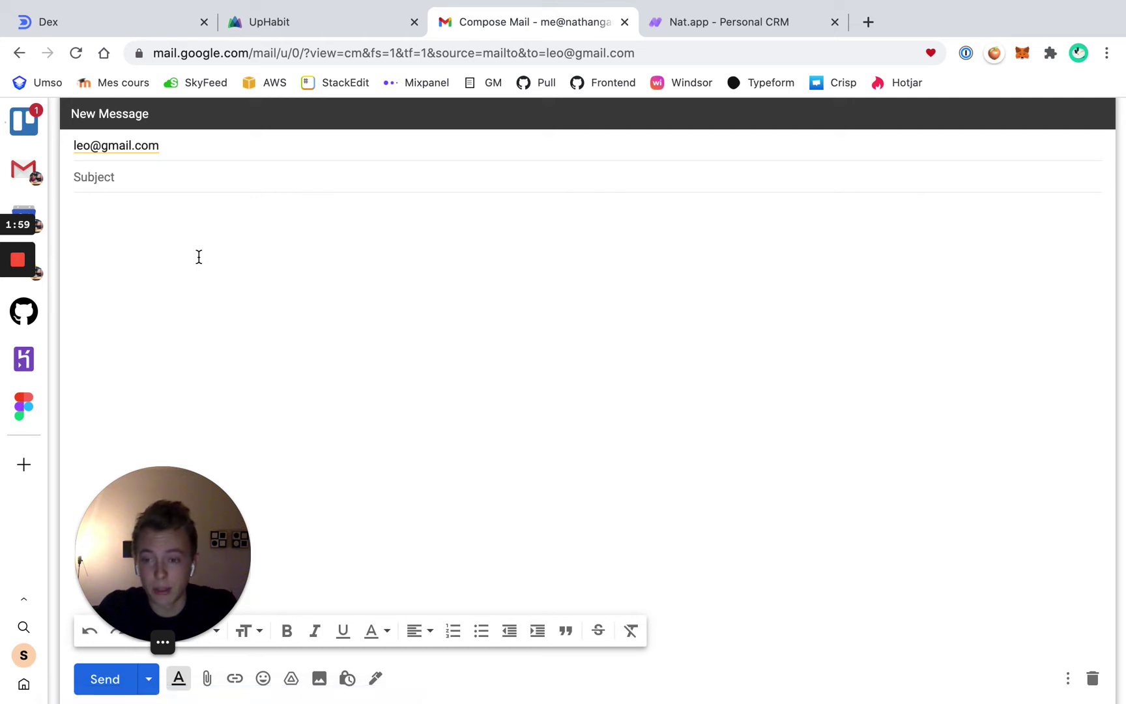
{"action": "left_click", "coordinate": [20, 56]}
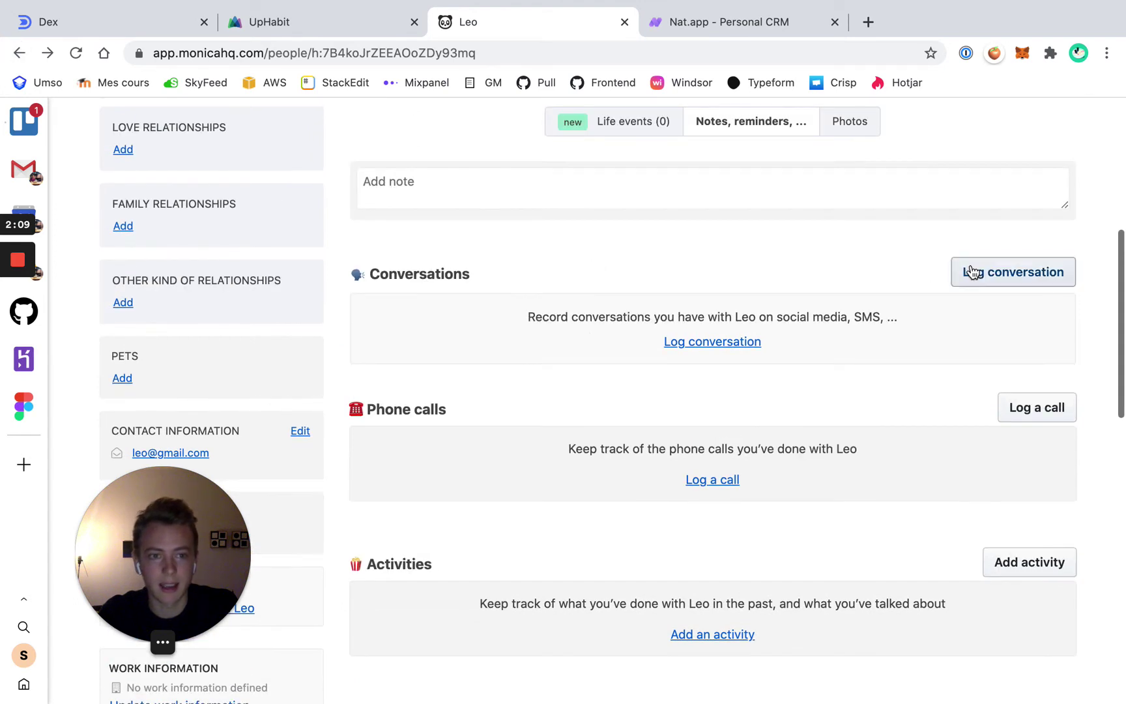
Log a conversation with the contact for today, with Email as the channel and the message "emai sent!"
{"action": "left_click", "coordinate": [977, 274]}
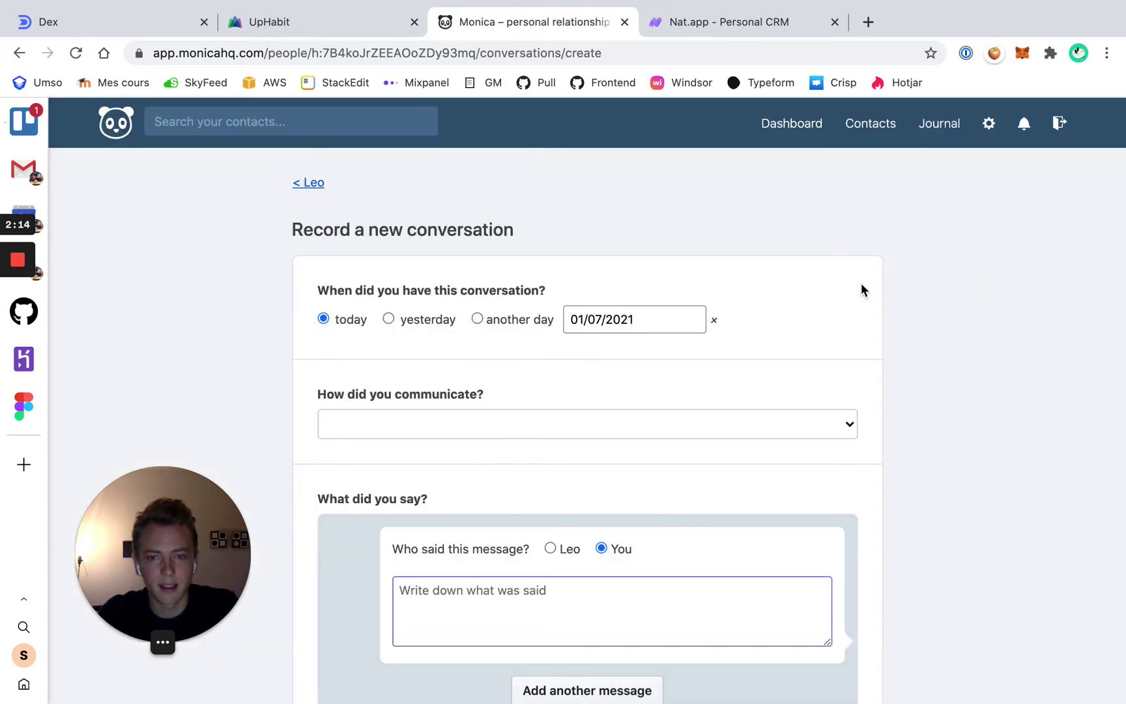
{"action": "scroll", "coordinate": [391, 320], "scroll_direction": "down", "scroll_amount": 3}
{"action": "left_click", "coordinate": [443, 326]}
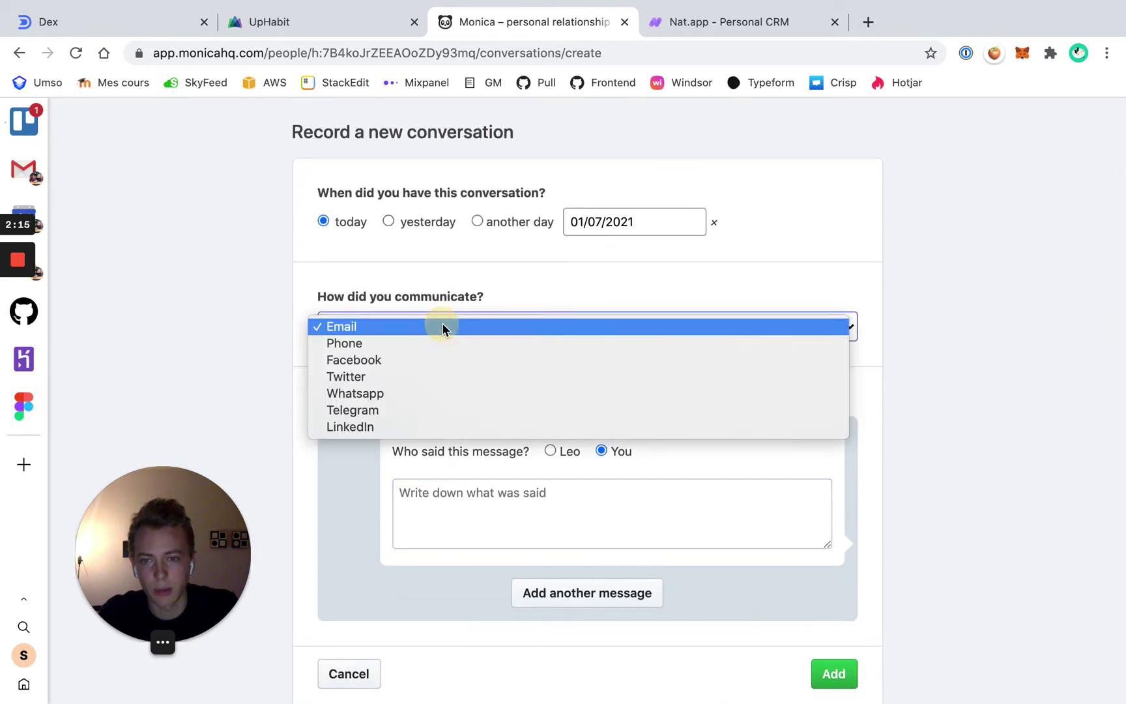
{"action": "left_click", "coordinate": [437, 331]}
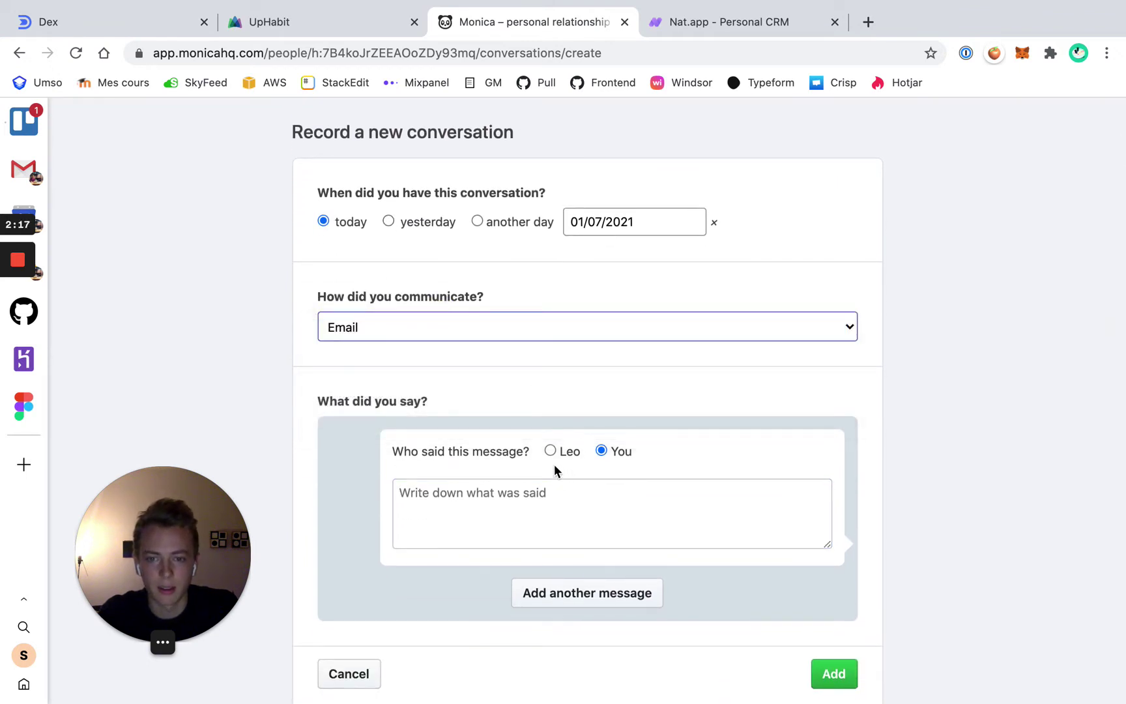
{"action": "scroll", "coordinate": [651, 508], "scroll_direction": "down", "scroll_amount": 2}
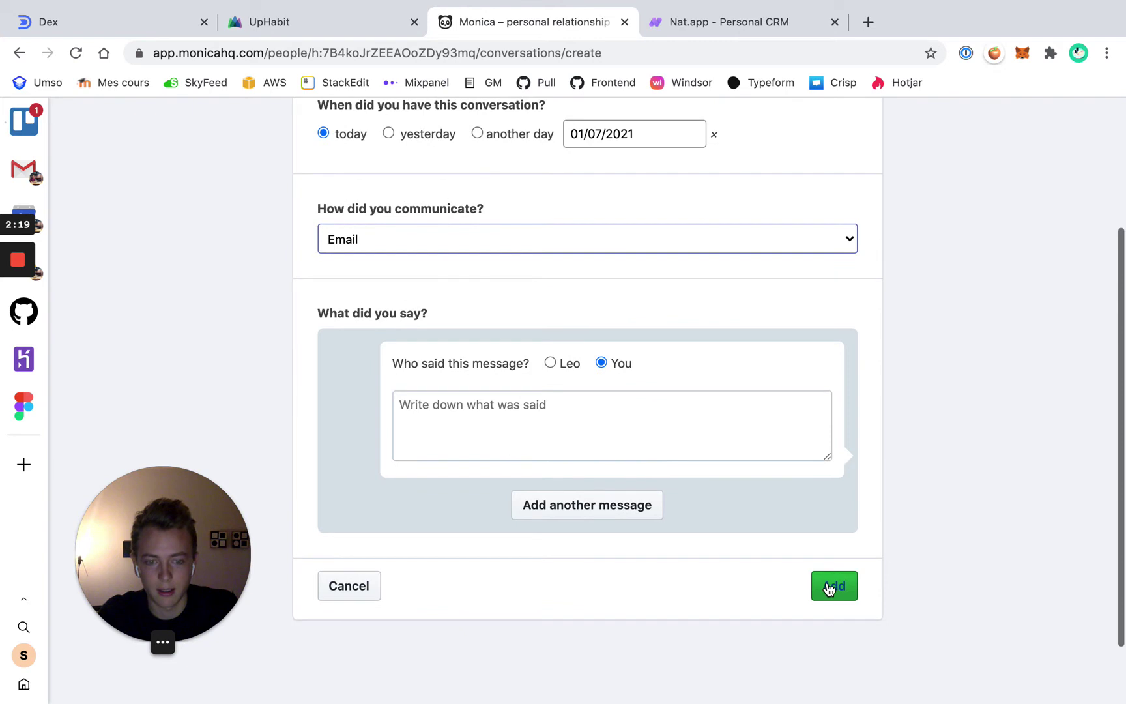
{"action": "left_click", "coordinate": [829, 588]}
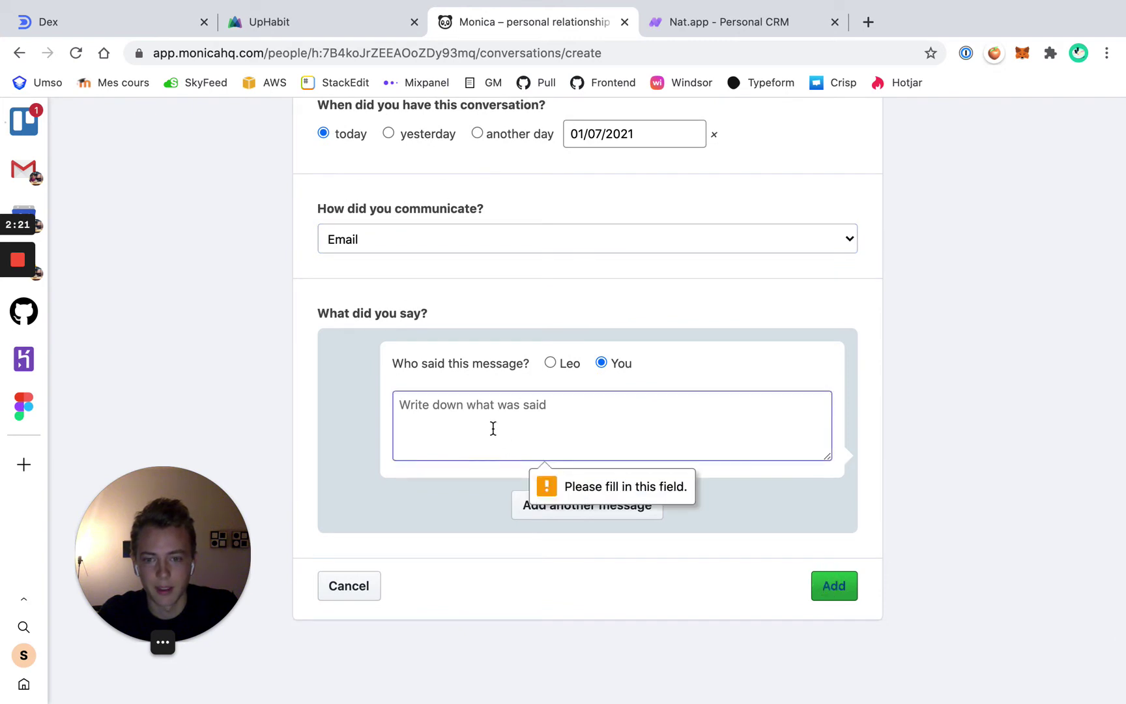
{"action": "type", "text": "emai"}
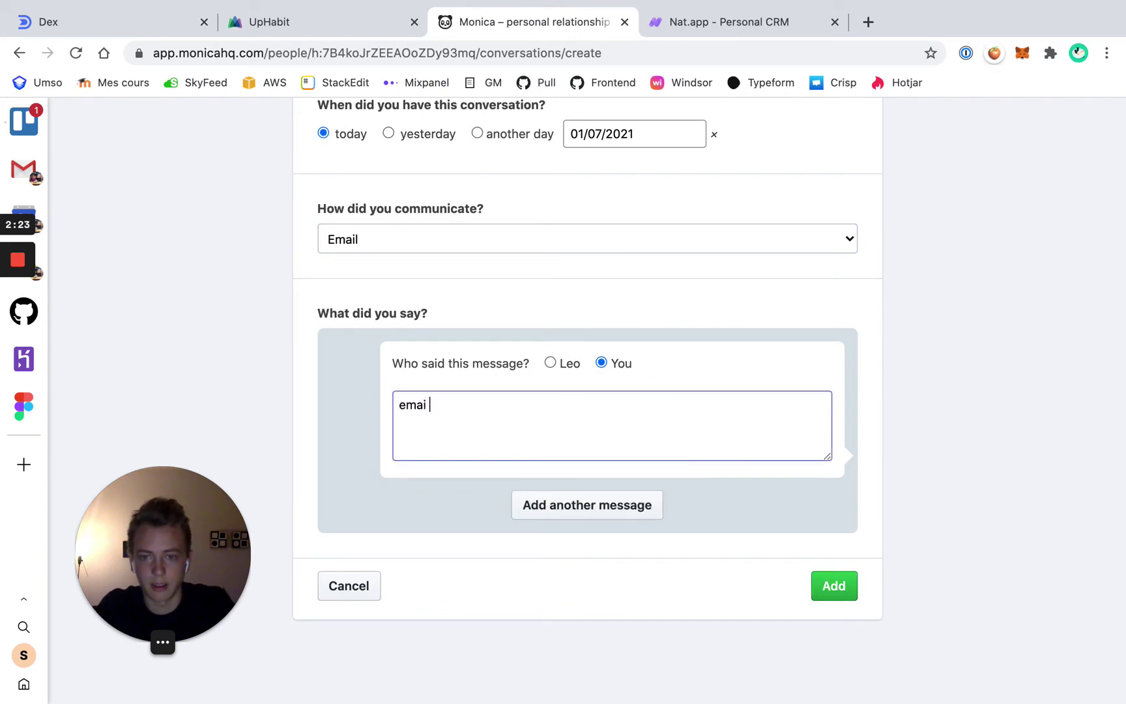
{"action": "type", "text": " sent!"}
{"action": "left_click", "coordinate": [844, 596]}
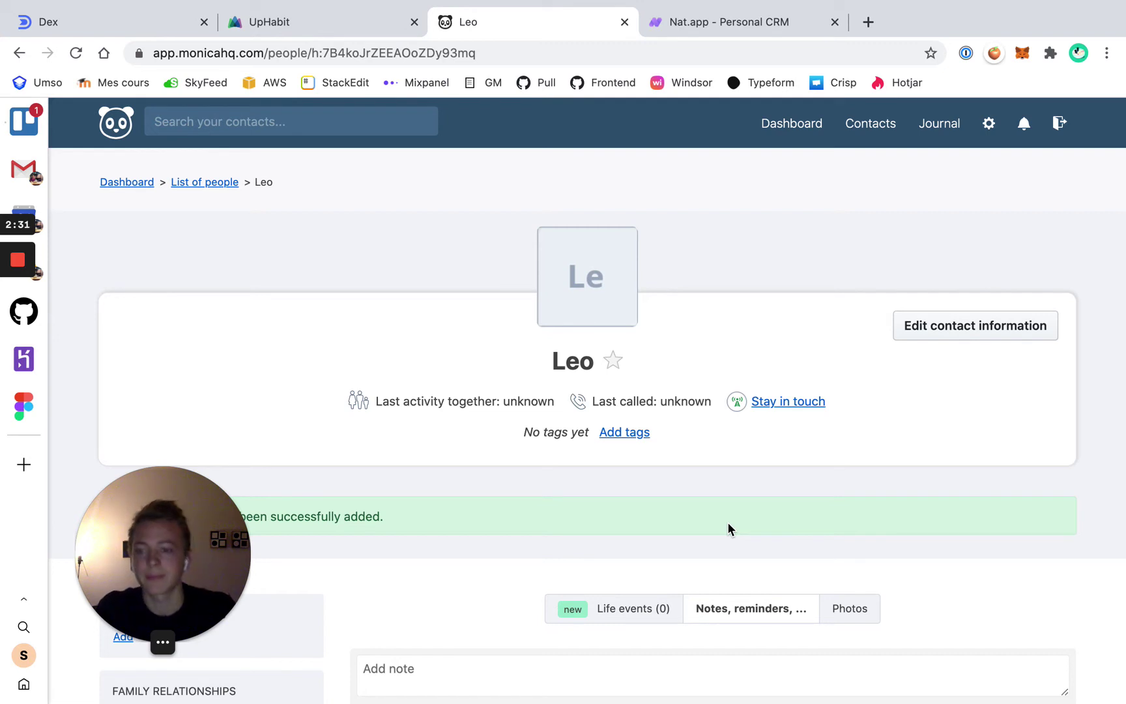
Close Monica, switch to UpHabit and show the contacts due today
{"action": "left_click", "coordinate": [625, 22]}
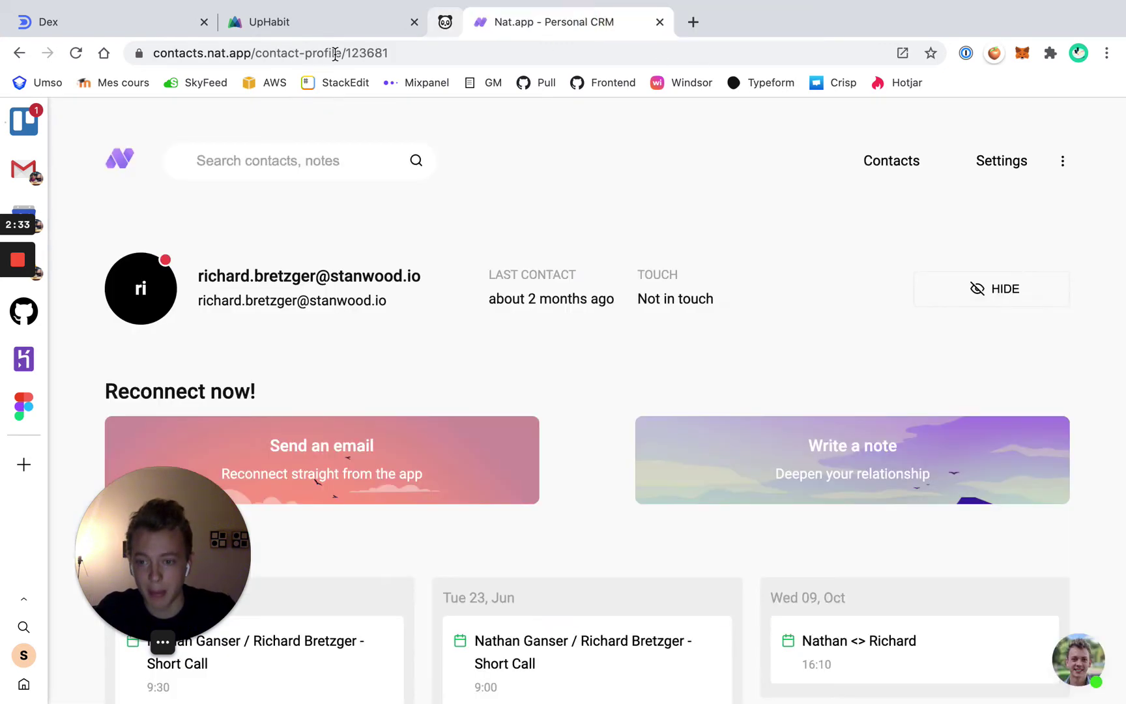
{"action": "left_click", "coordinate": [280, 25]}
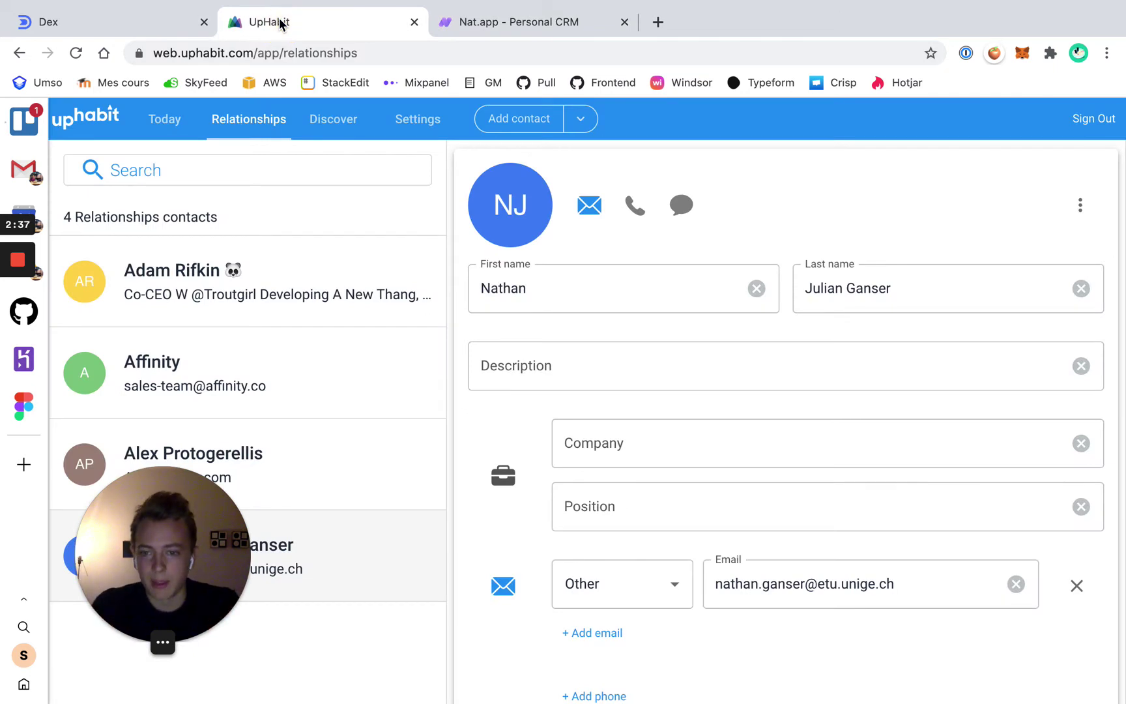
{"action": "left_click_drag", "start_coordinate": [176, 485], "coordinate": [1015, 138]}
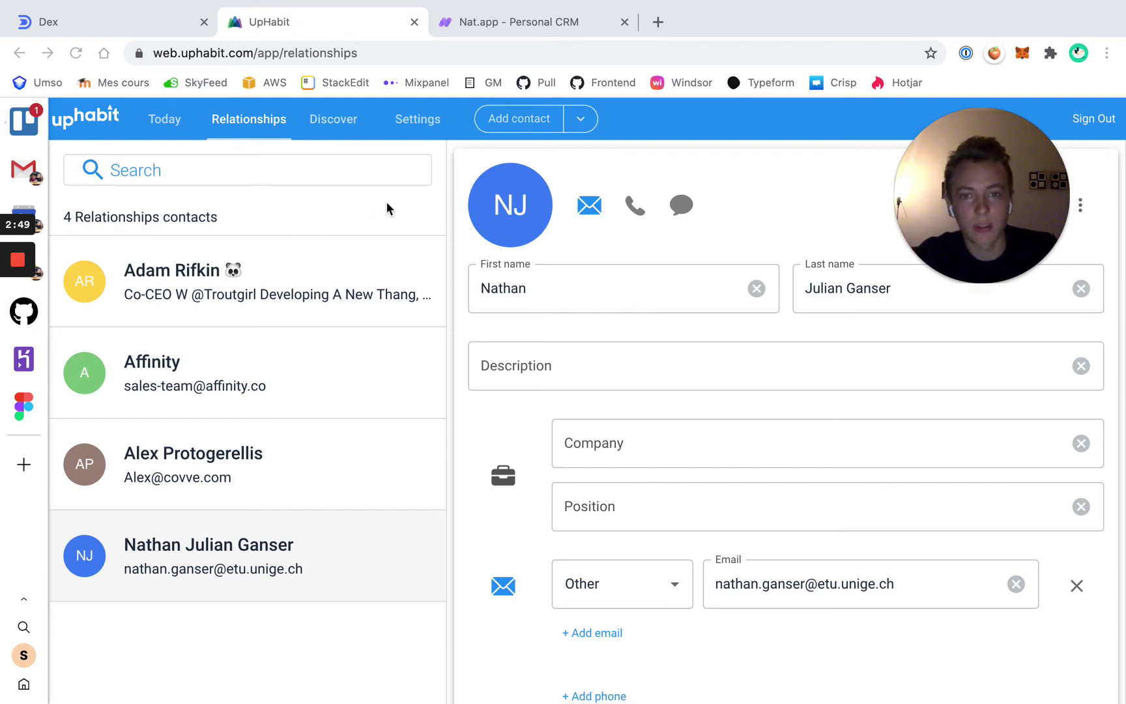
{"action": "left_click", "coordinate": [158, 123]}
{"action": "left_click", "coordinate": [157, 124]}
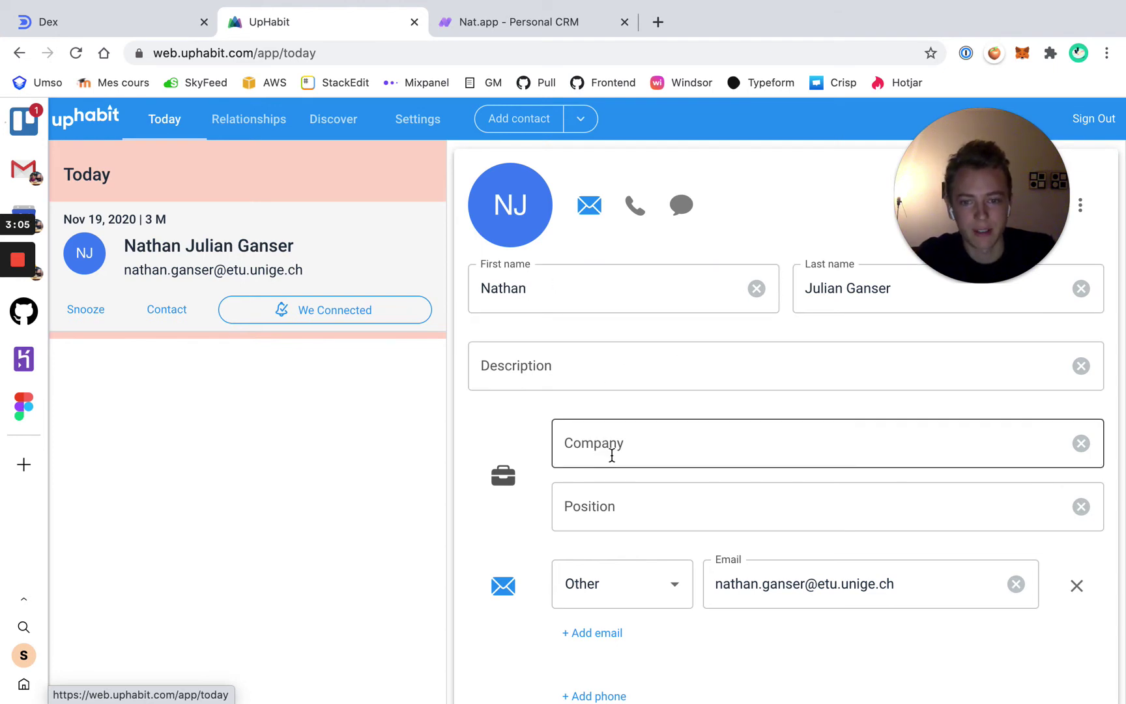
Look through the due contact's details, open a Gmail message to the contact, and close it to return to UpHabit
{"action": "scroll", "coordinate": [612, 454], "scroll_direction": "down", "scroll_amount": 6}
{"action": "scroll", "coordinate": [611, 454], "scroll_direction": "up", "scroll_amount": 6}
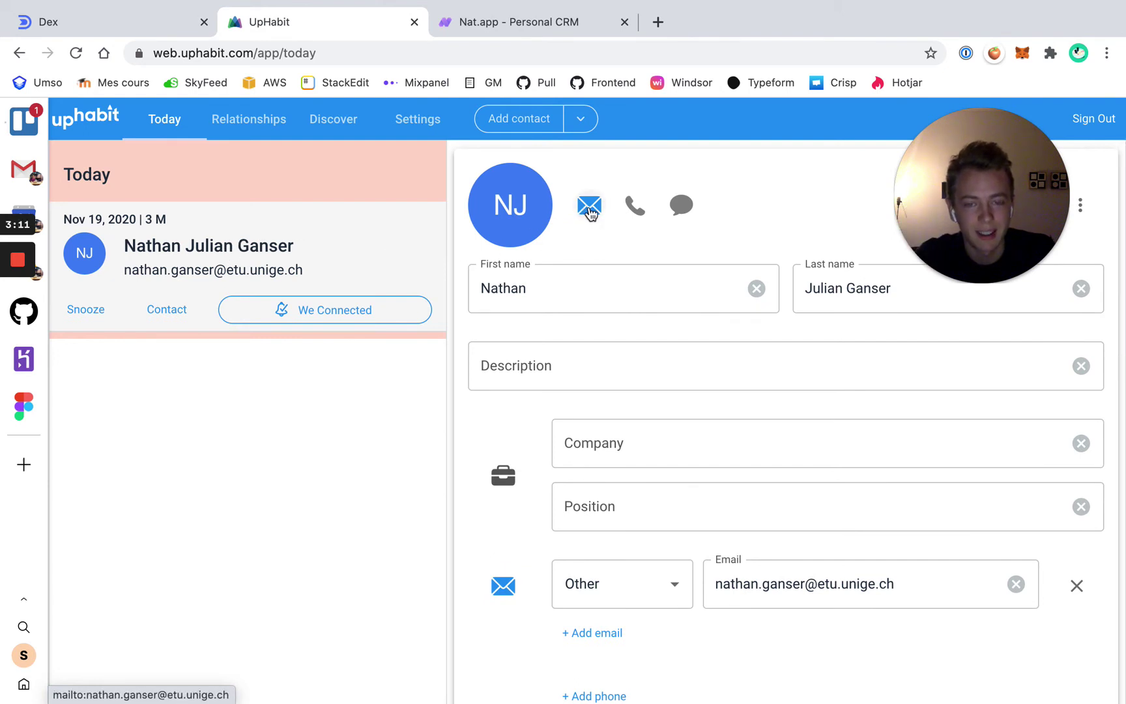
{"action": "left_click", "coordinate": [589, 208]}
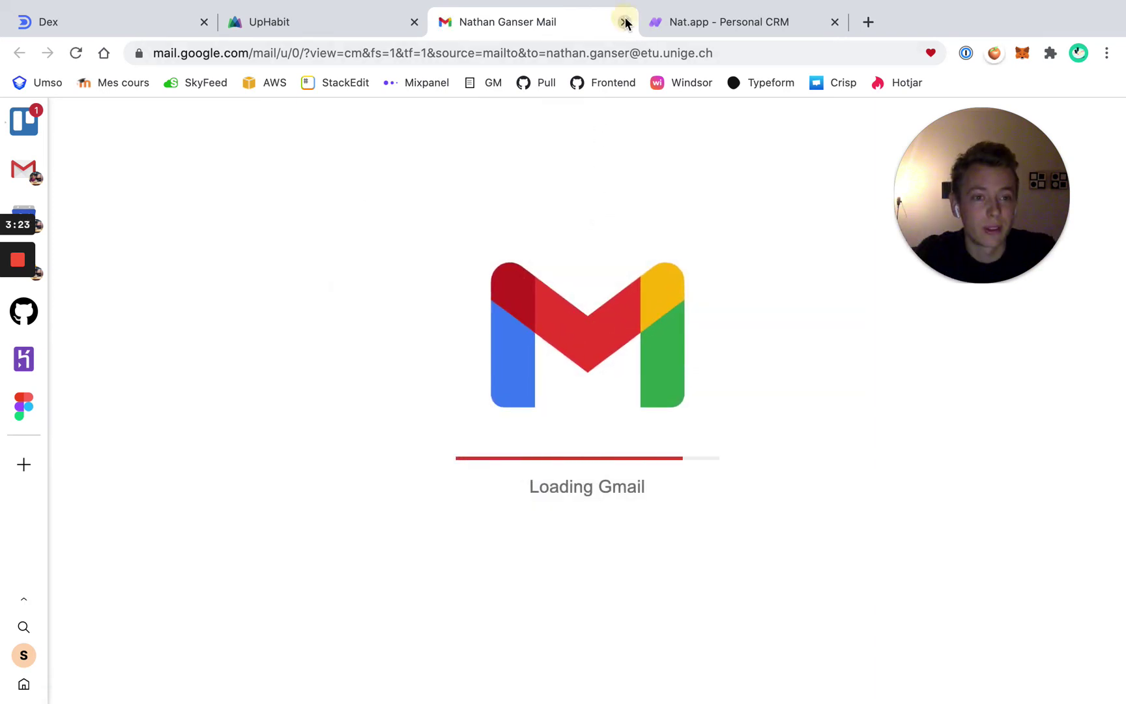
{"action": "left_click", "coordinate": [351, 24]}
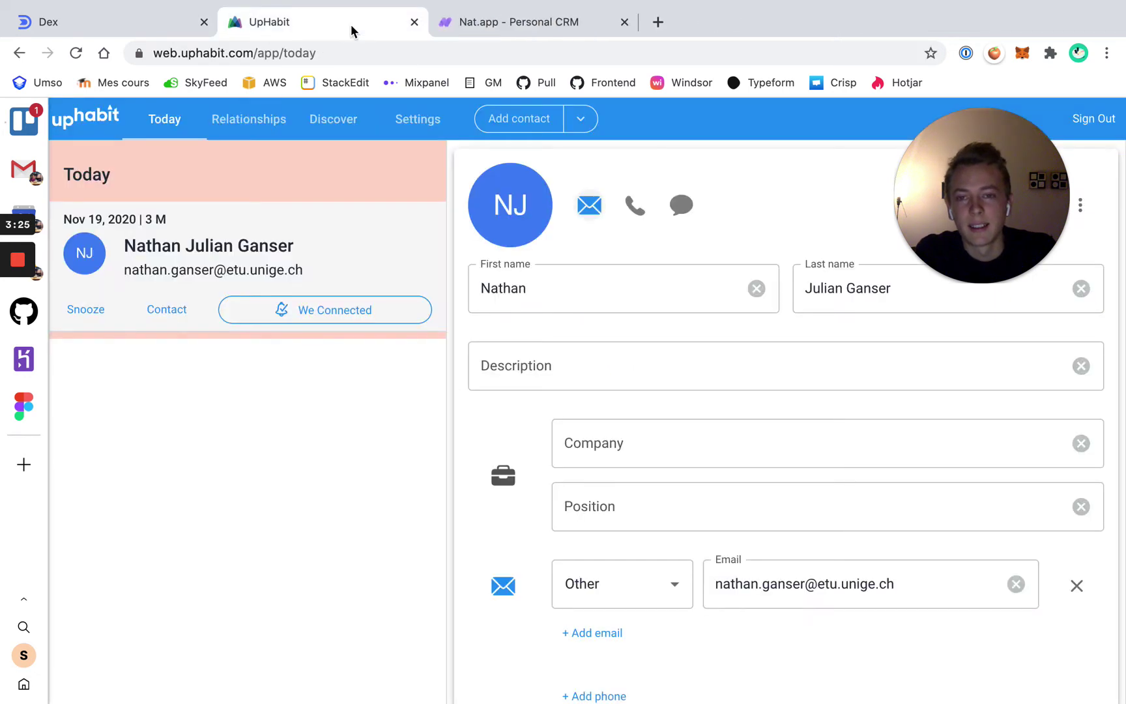
Record that contact was made by Email today, without a note, and complete the contact's reminder
{"action": "left_click", "coordinate": [347, 314]}
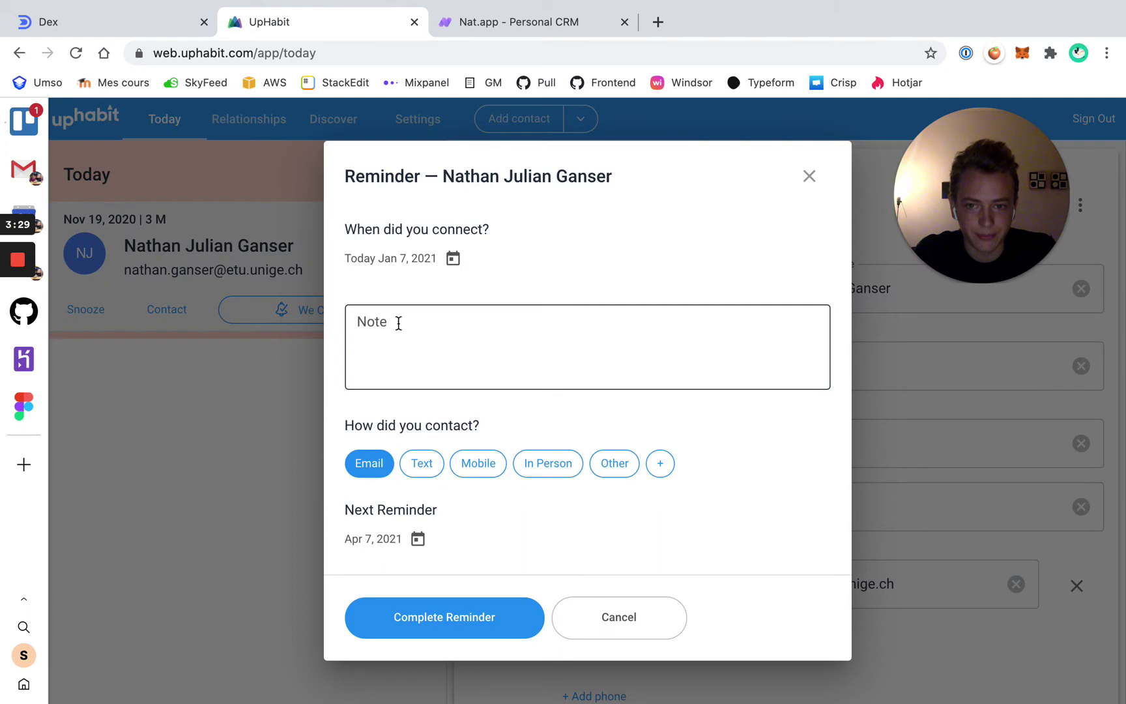
{"action": "left_click", "coordinate": [398, 323]}
{"action": "left_click", "coordinate": [451, 632]}
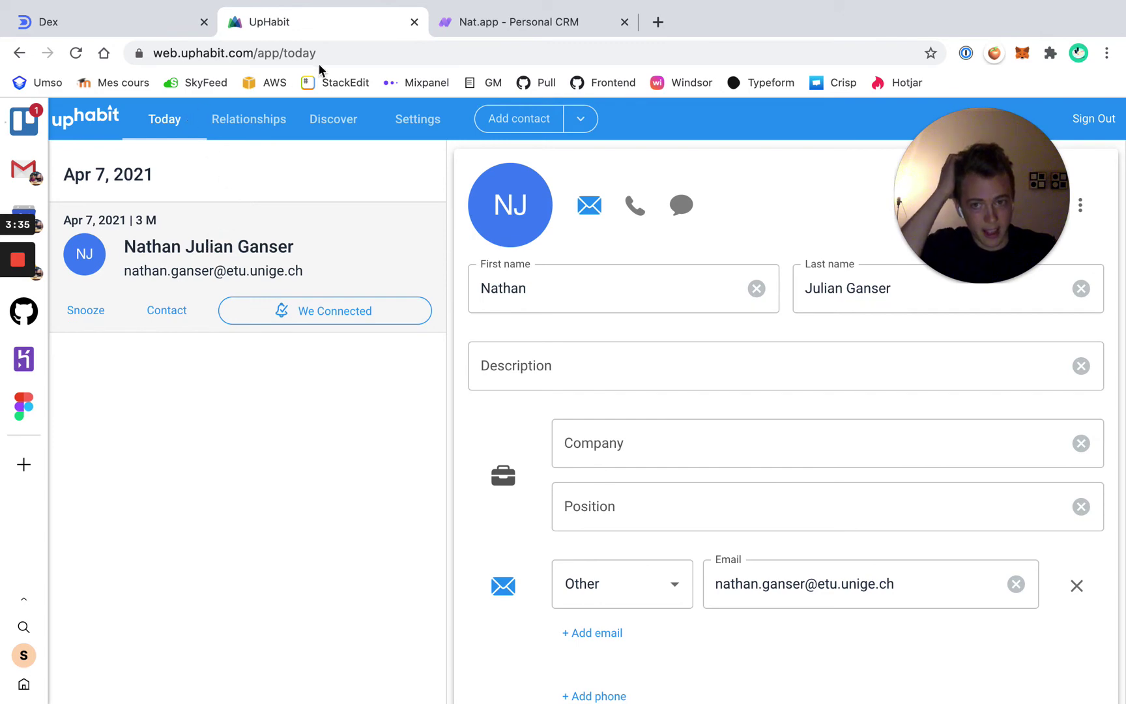
Close UpHabit, switch to Dex and open the profile of the contact linked to the overdue "Reach out!" reminder
{"action": "key", "text": "ctrl+w"}
{"action": "left_click", "coordinate": [109, 21]}
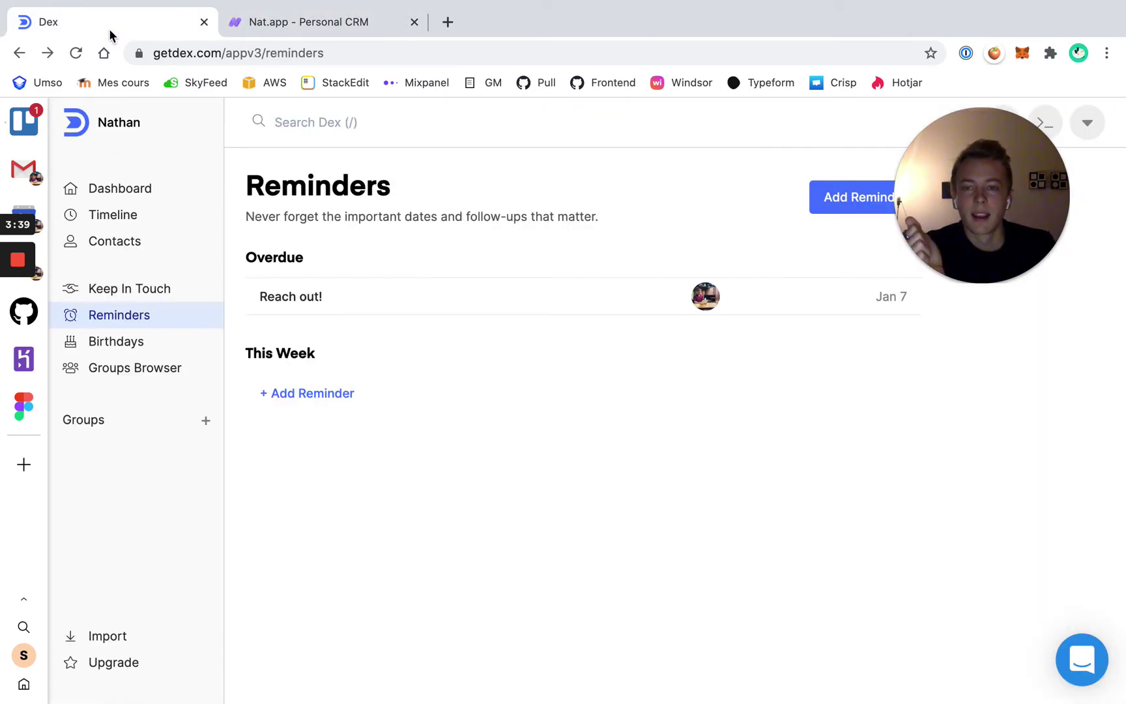
{"action": "mouse_move", "coordinate": [998, 196]}
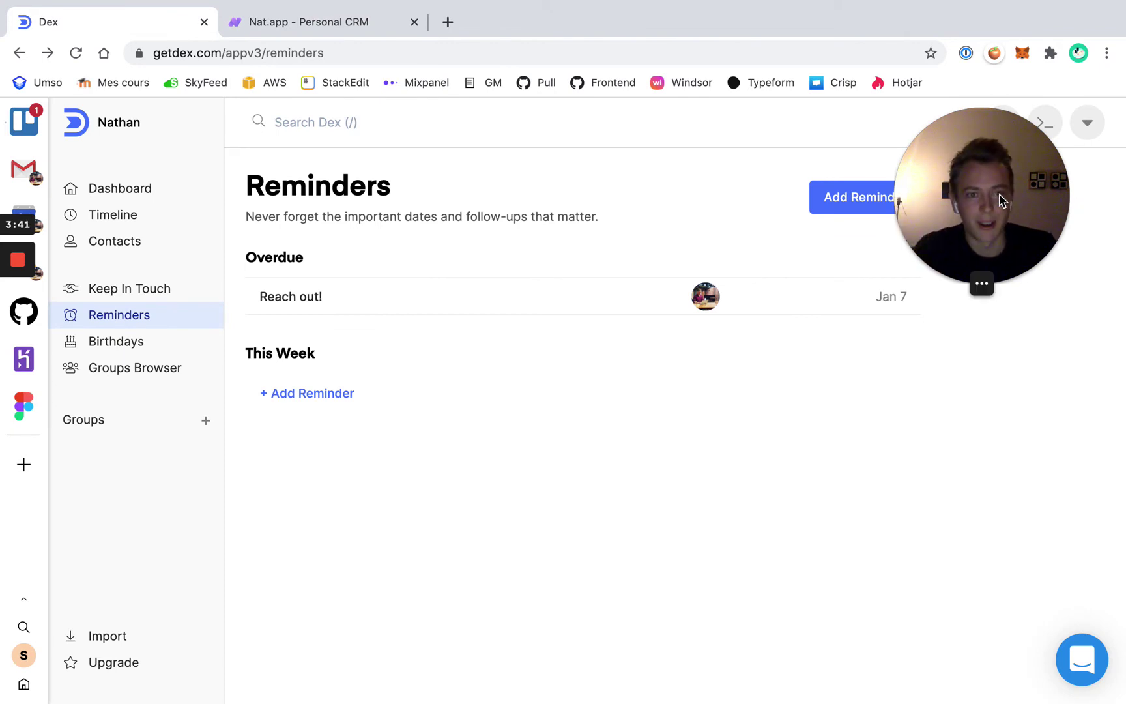
{"action": "left_click_drag", "start_coordinate": [1002, 200], "coordinate": [1048, 425]}
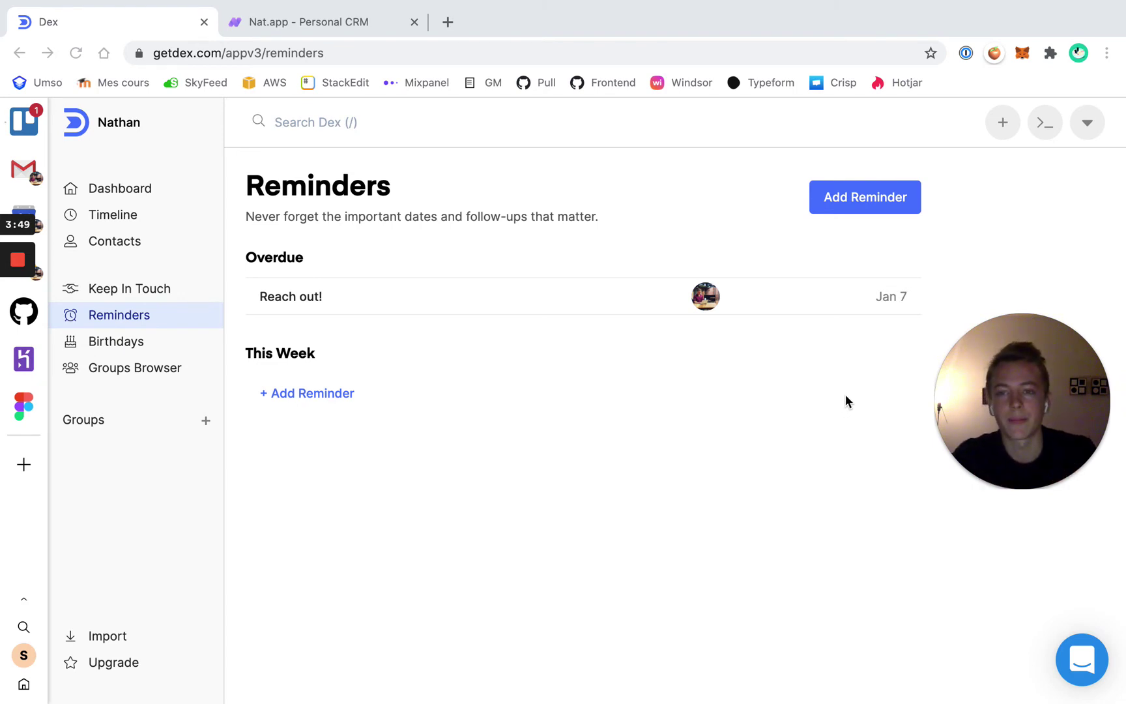
{"action": "left_click", "coordinate": [677, 352]}
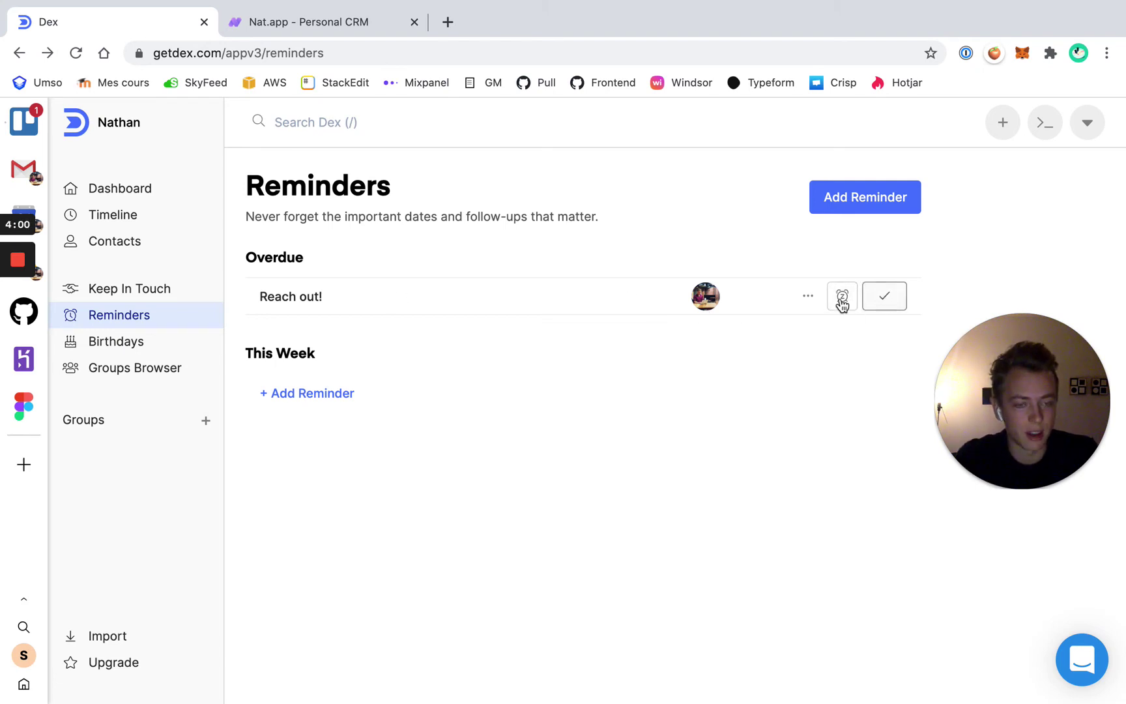
{"action": "left_click", "coordinate": [707, 303]}
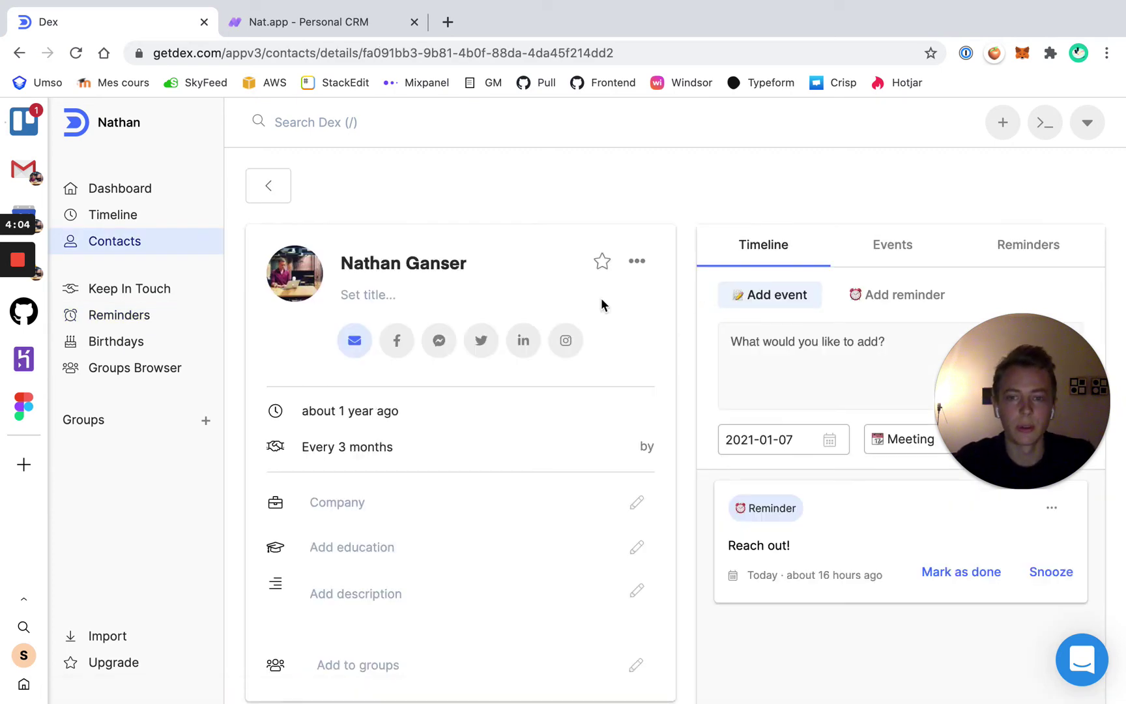
Open a Gmail message to this contact from the profile, leave it empty and return to the Dex contact page
{"action": "left_click", "coordinate": [356, 345]}
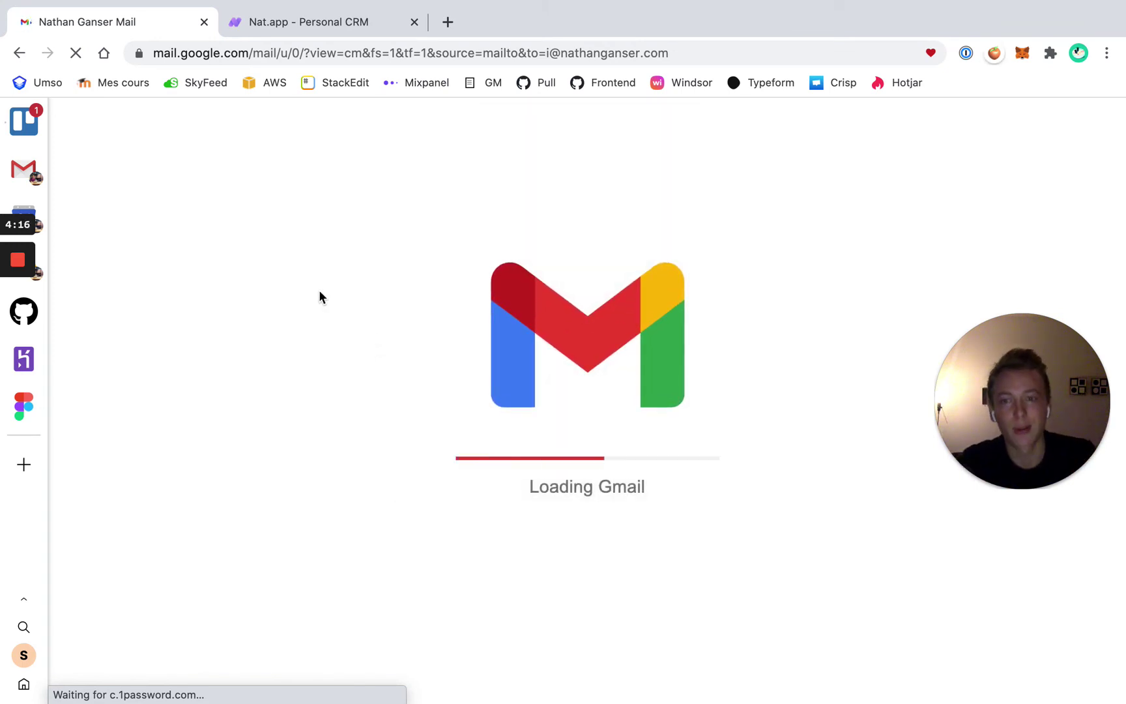
{"action": "left_click", "coordinate": [16, 55]}
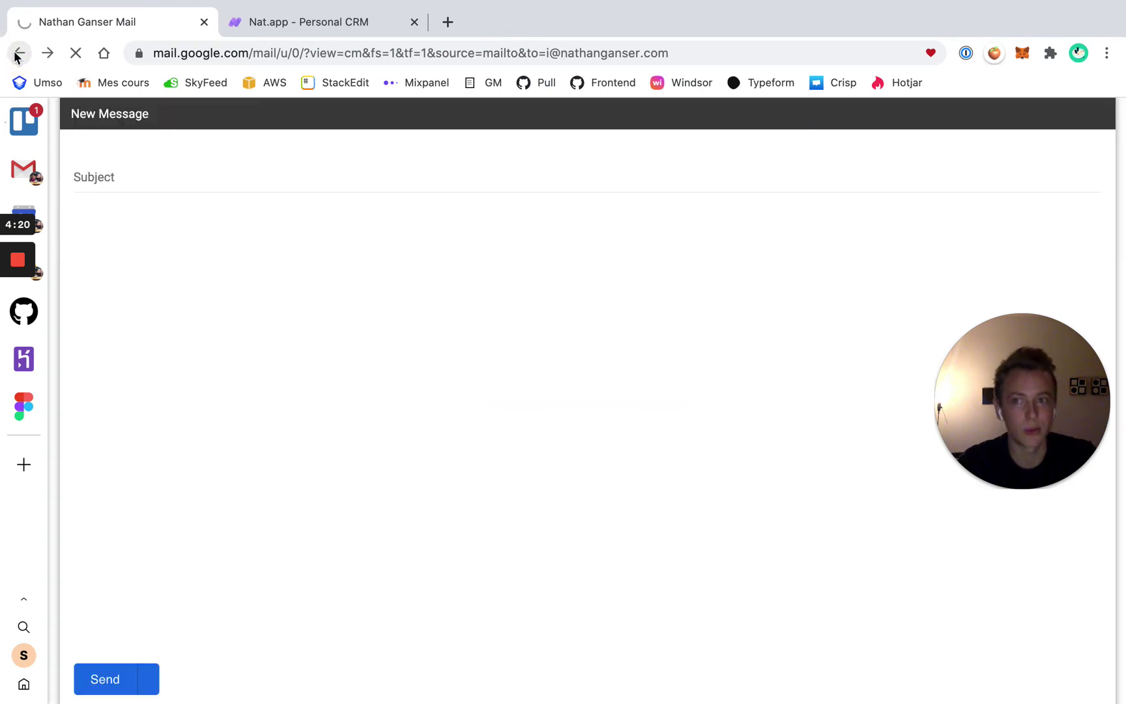
{"action": "left_click", "coordinate": [16, 56]}
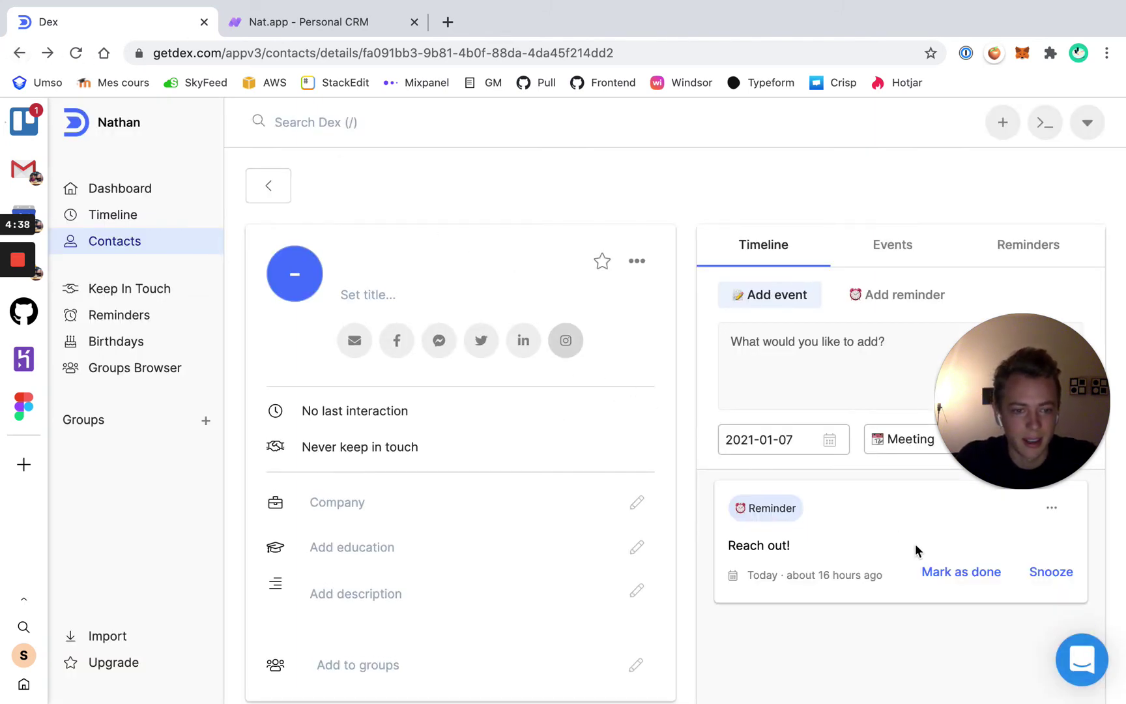
Mark the contact's "Reach out!" reminder as done in the Dex timeline
{"action": "left_click", "coordinate": [856, 544]}
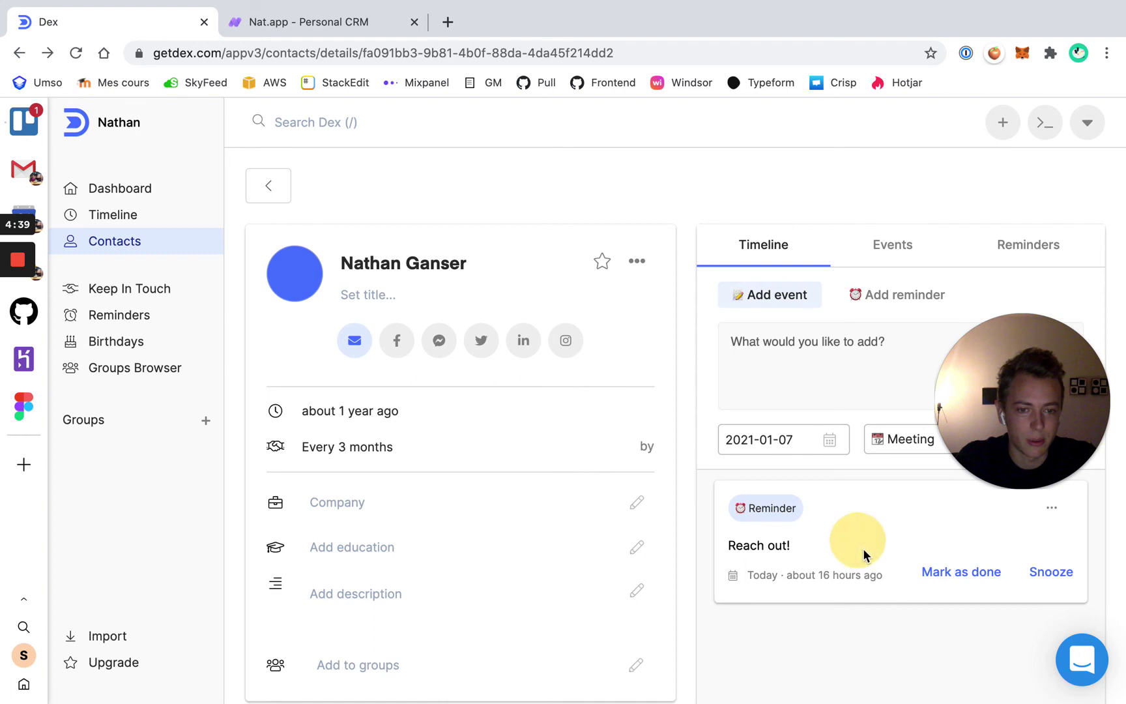
{"action": "left_click", "coordinate": [947, 573]}
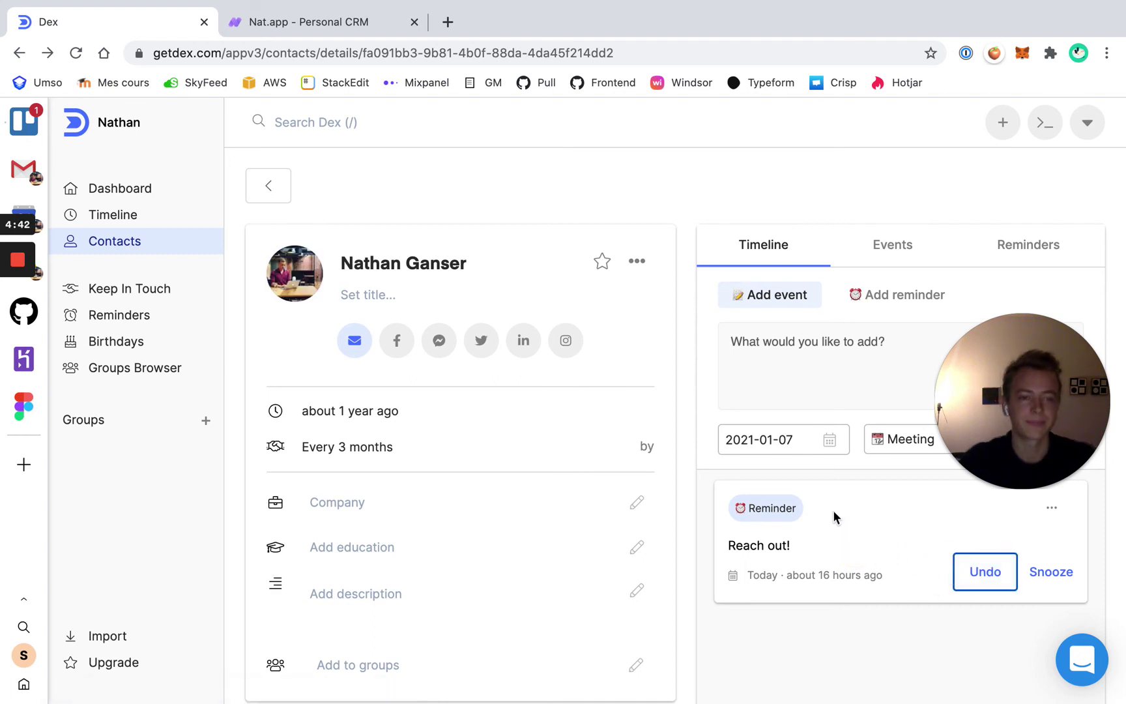
Switch to Nat.app, return to the contact list, and view the Losing touch and then the Not in touch contacts
{"action": "left_click", "coordinate": [365, 24]}
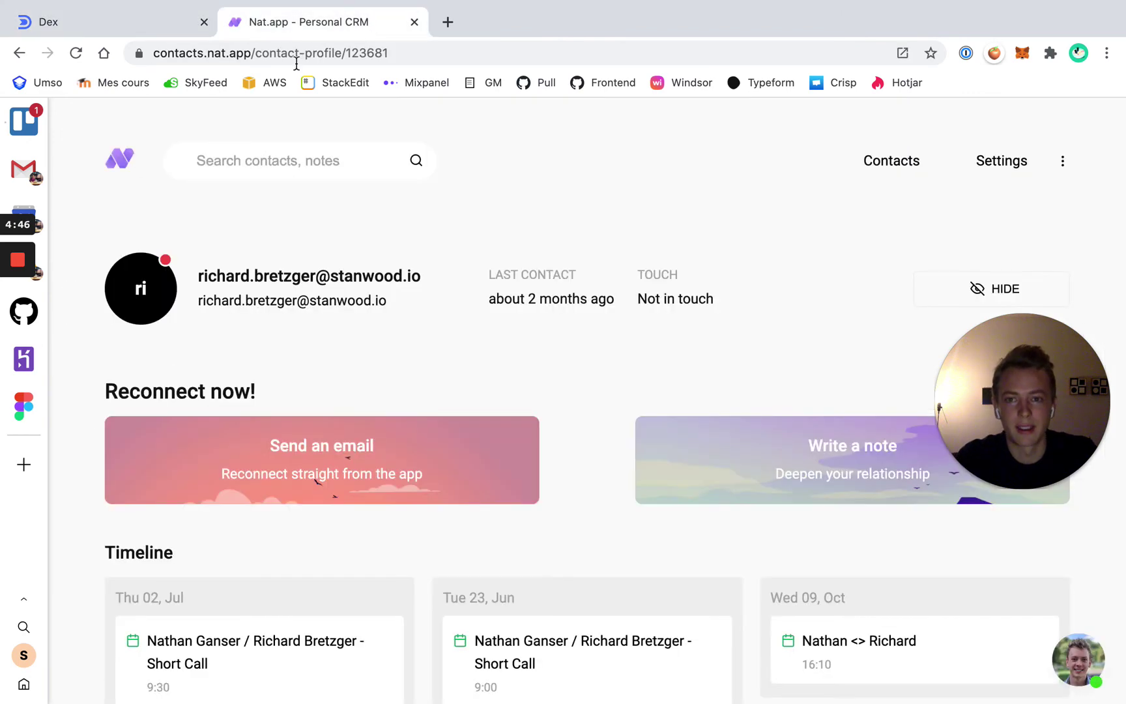
{"action": "left_click", "coordinate": [117, 165]}
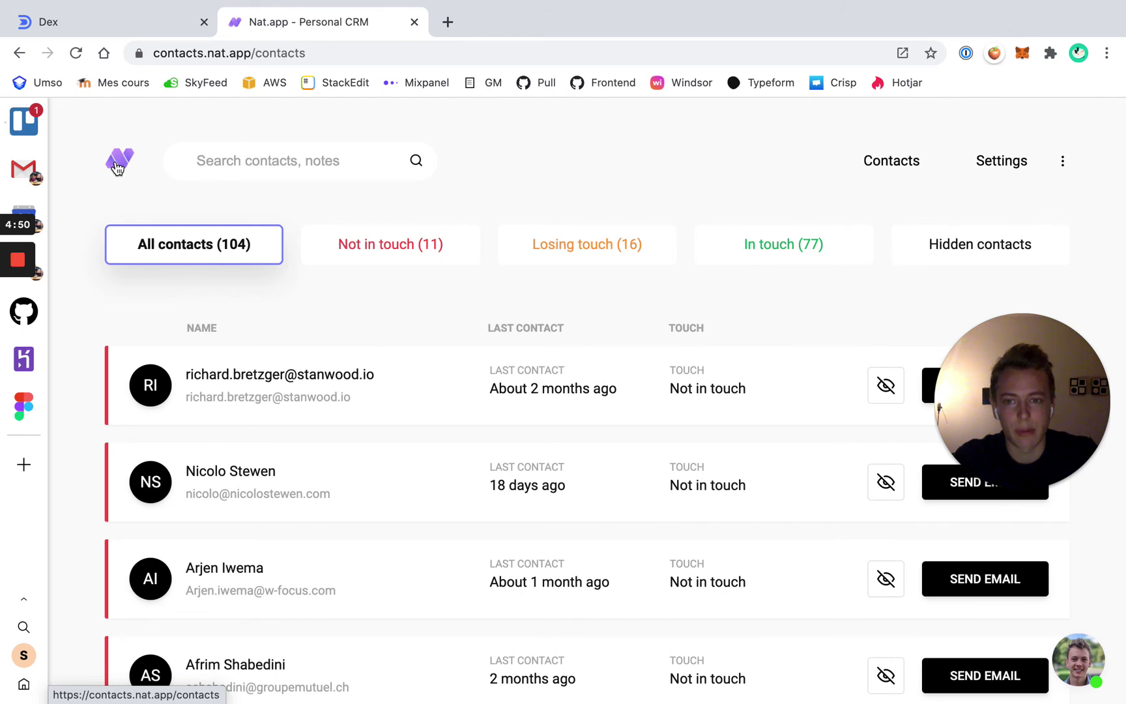
{"action": "left_click", "coordinate": [625, 257]}
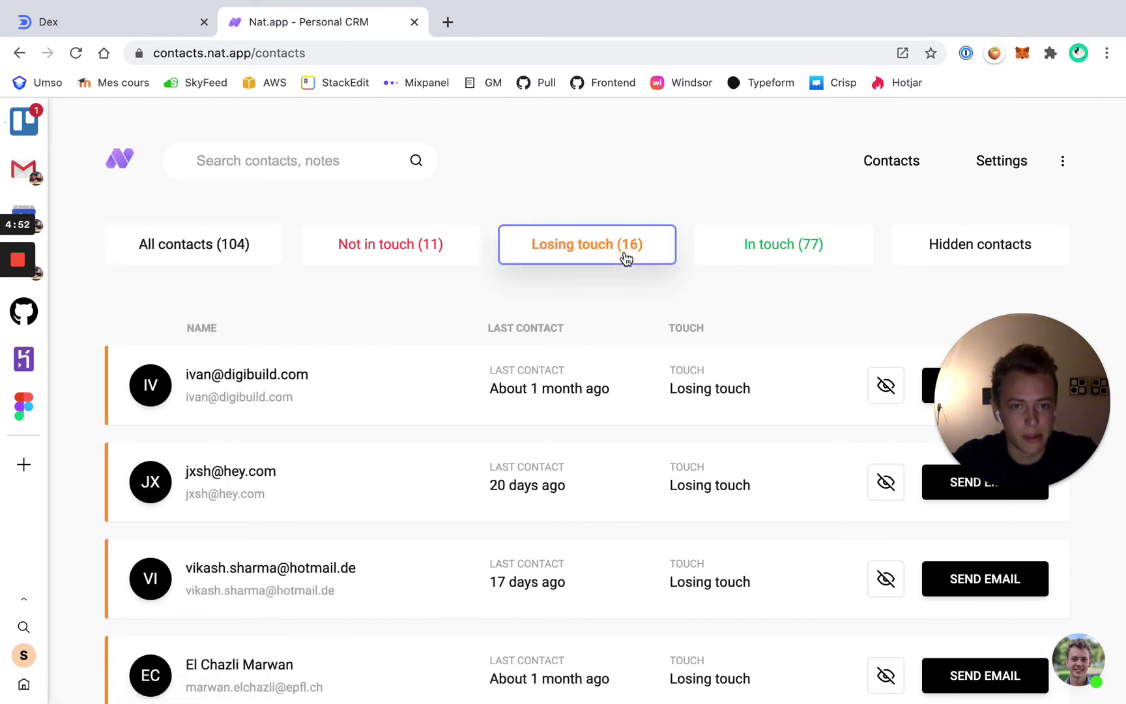
{"action": "left_click", "coordinate": [410, 260]}
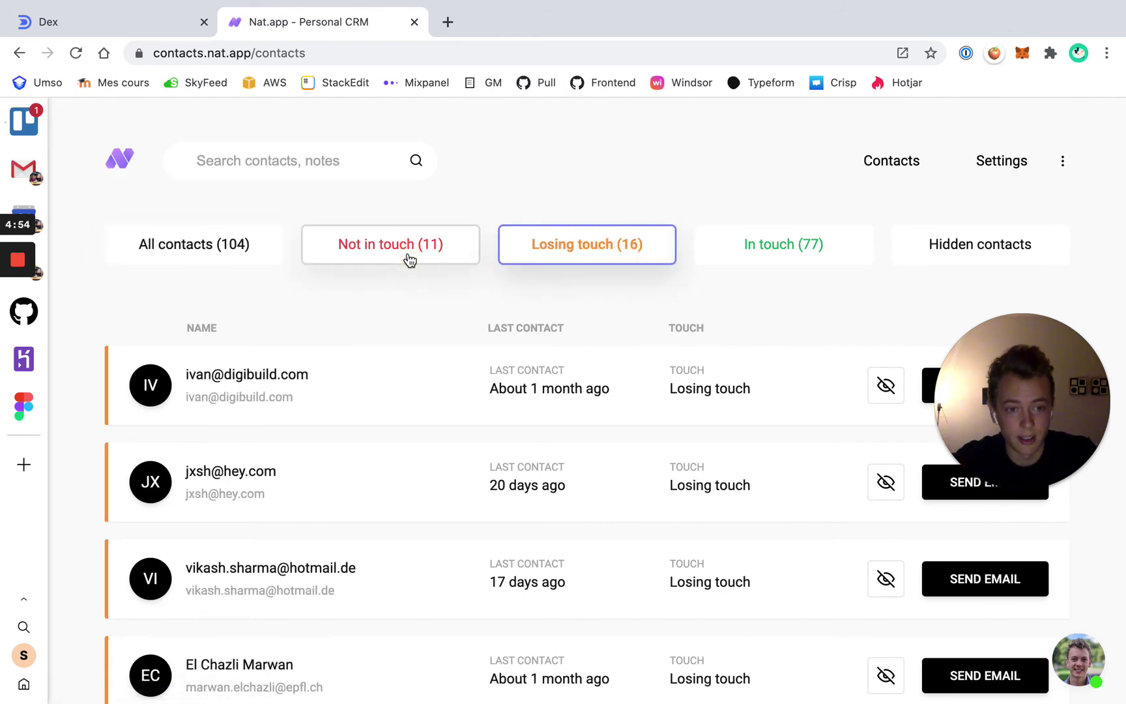
{"action": "left_click_drag", "start_coordinate": [1006, 396], "coordinate": [993, 188]}
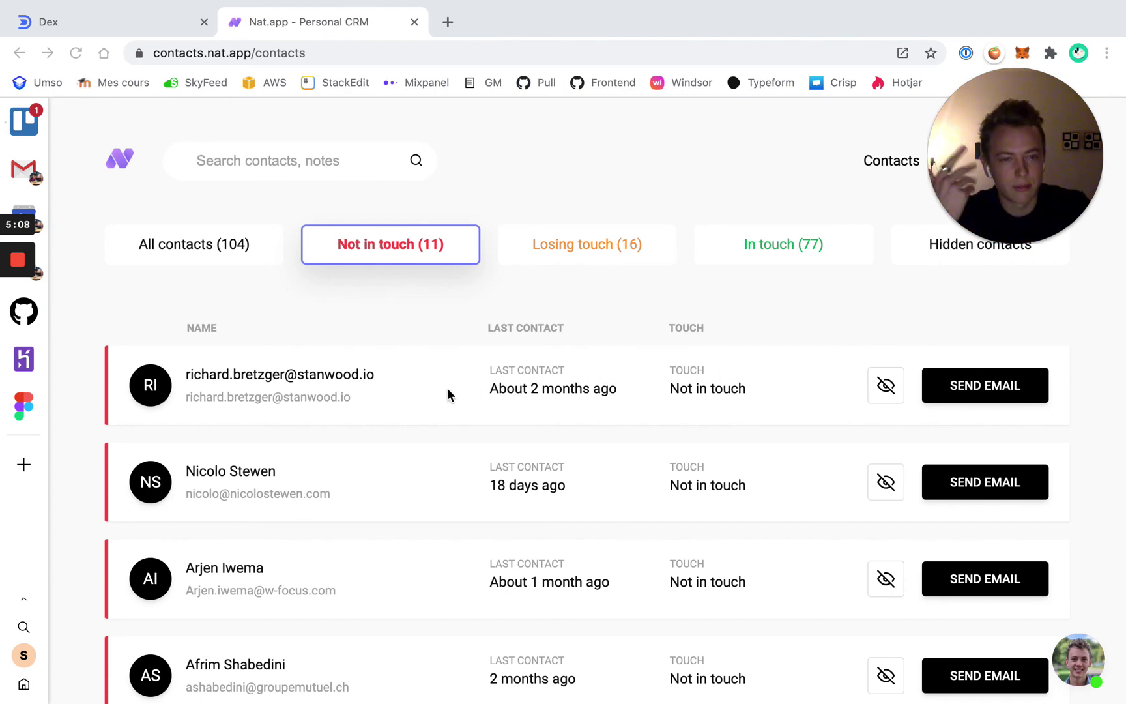
Open the profile of the second contact in the Not in touch list and look through its timeline
{"action": "left_click", "coordinate": [369, 486]}
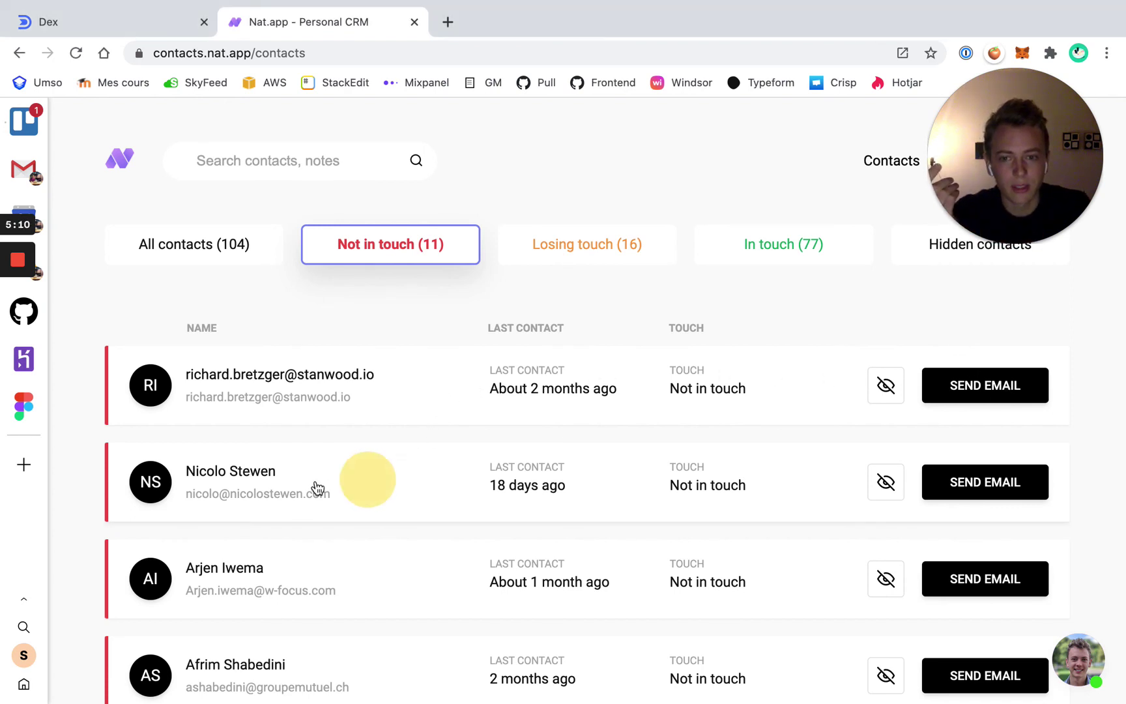
{"action": "left_click", "coordinate": [315, 485]}
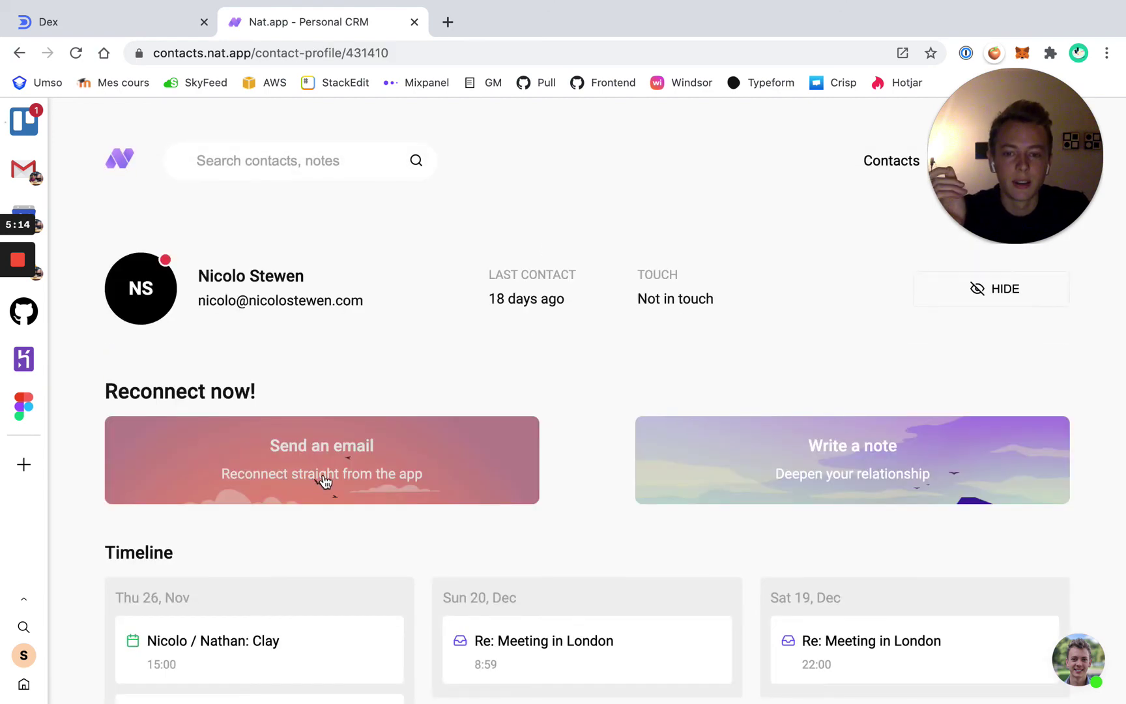
{"action": "scroll", "coordinate": [326, 480], "scroll_direction": "down", "scroll_amount": 6}
{"action": "scroll", "coordinate": [329, 472], "scroll_direction": "up", "scroll_amount": 6}
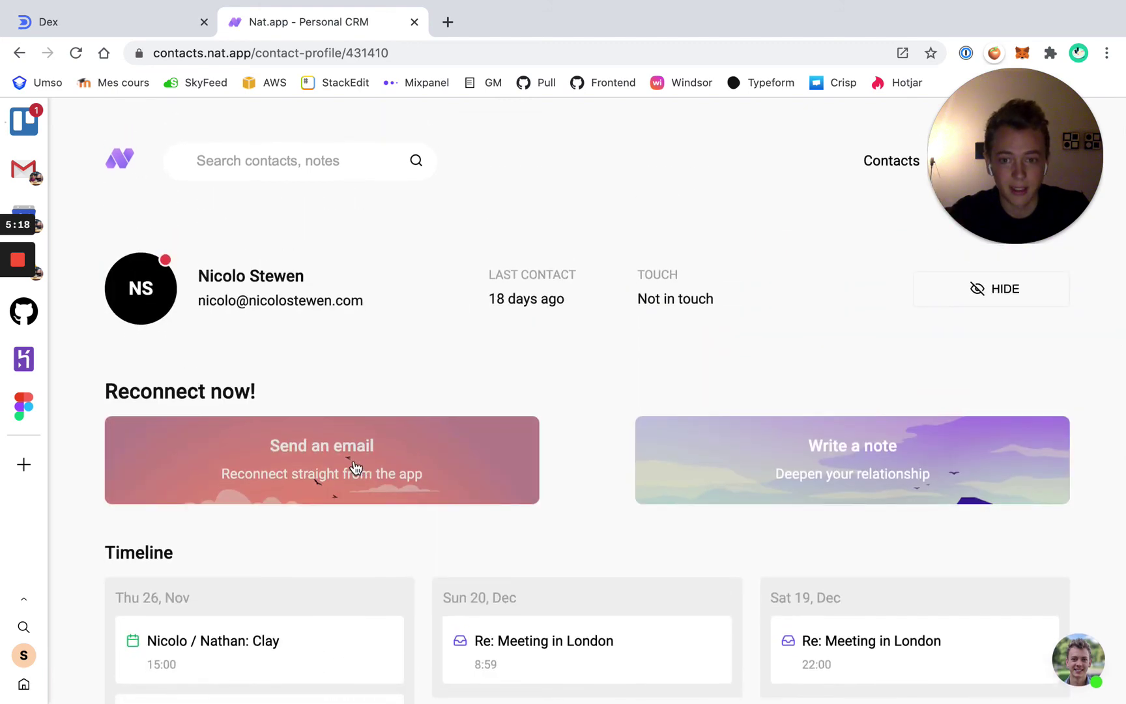
Open an e-mail to this contact in Nat.app and review the prefilled subject and message, highlighting the "100$" figure
{"action": "left_click", "coordinate": [356, 467]}
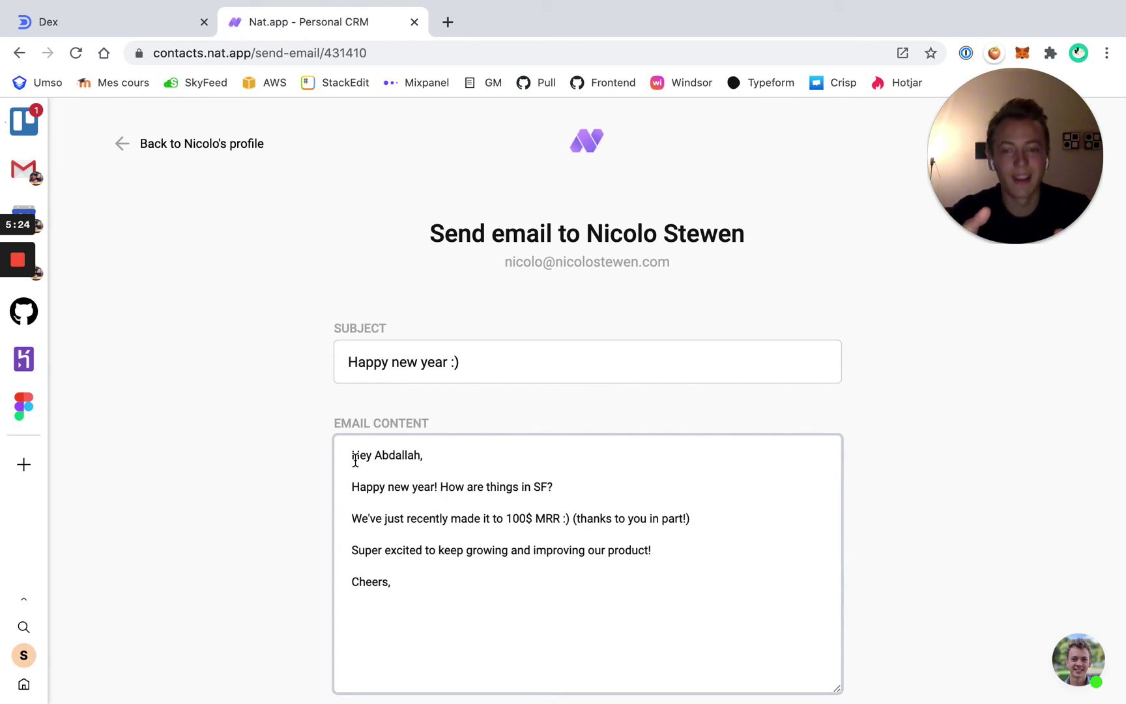
{"action": "left_click", "coordinate": [375, 375]}
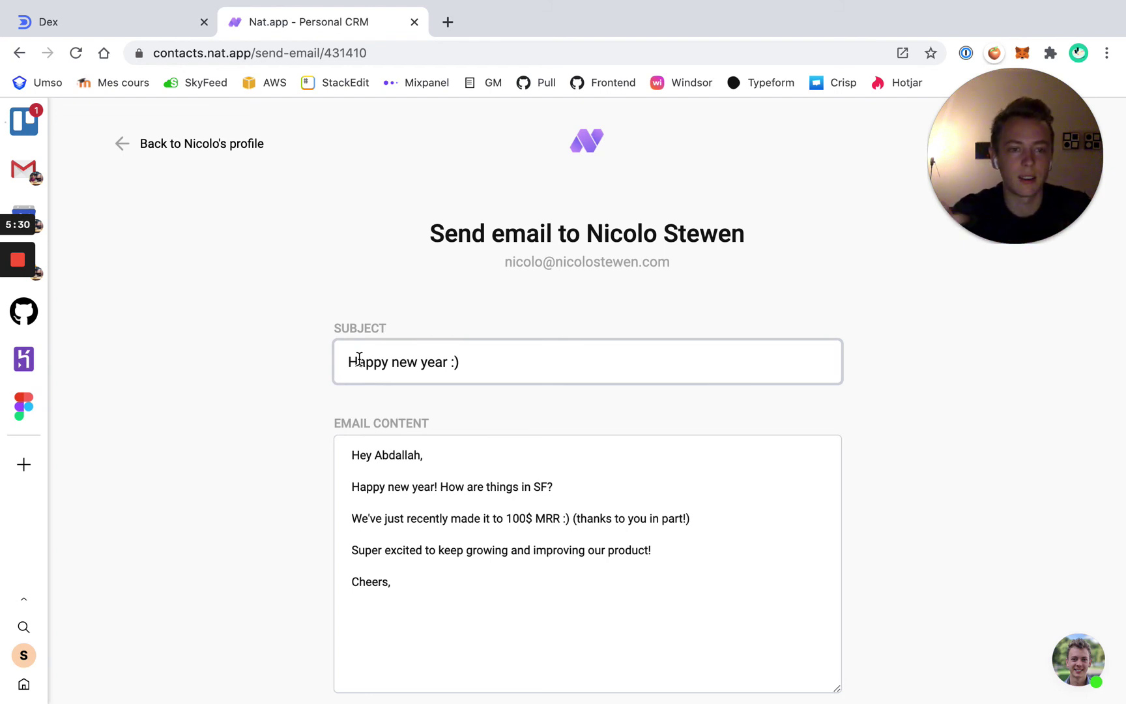
{"action": "left_click", "coordinate": [430, 485]}
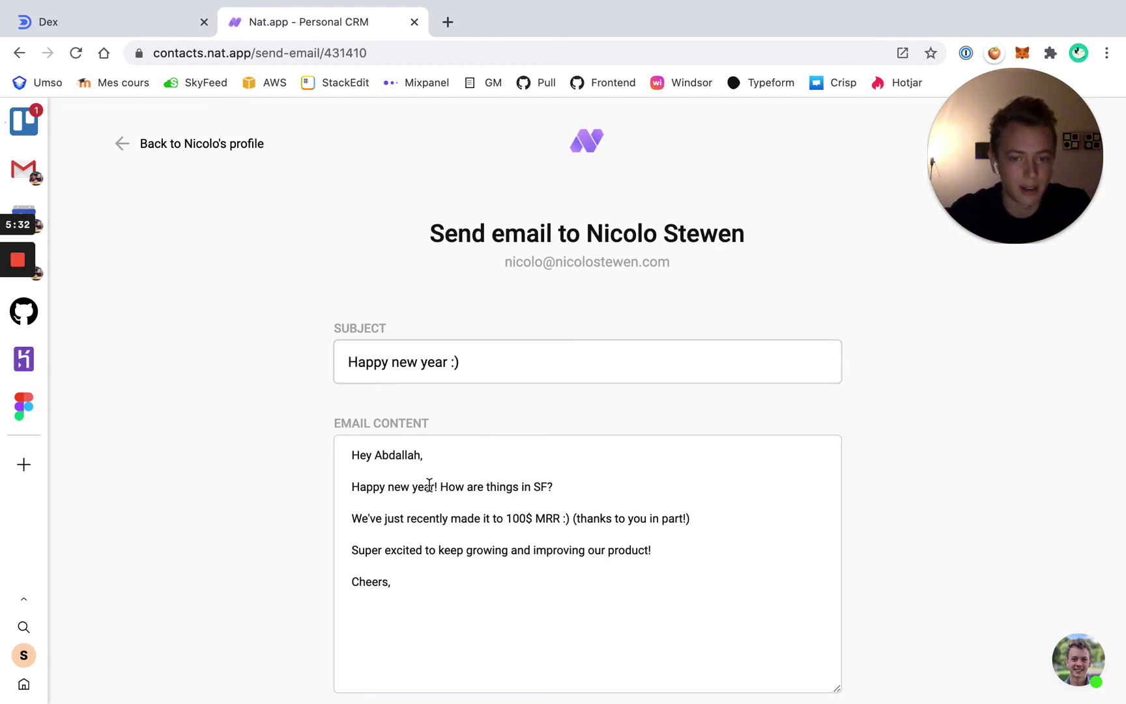
{"action": "left_click_drag", "start_coordinate": [507, 522], "coordinate": [534, 517]}
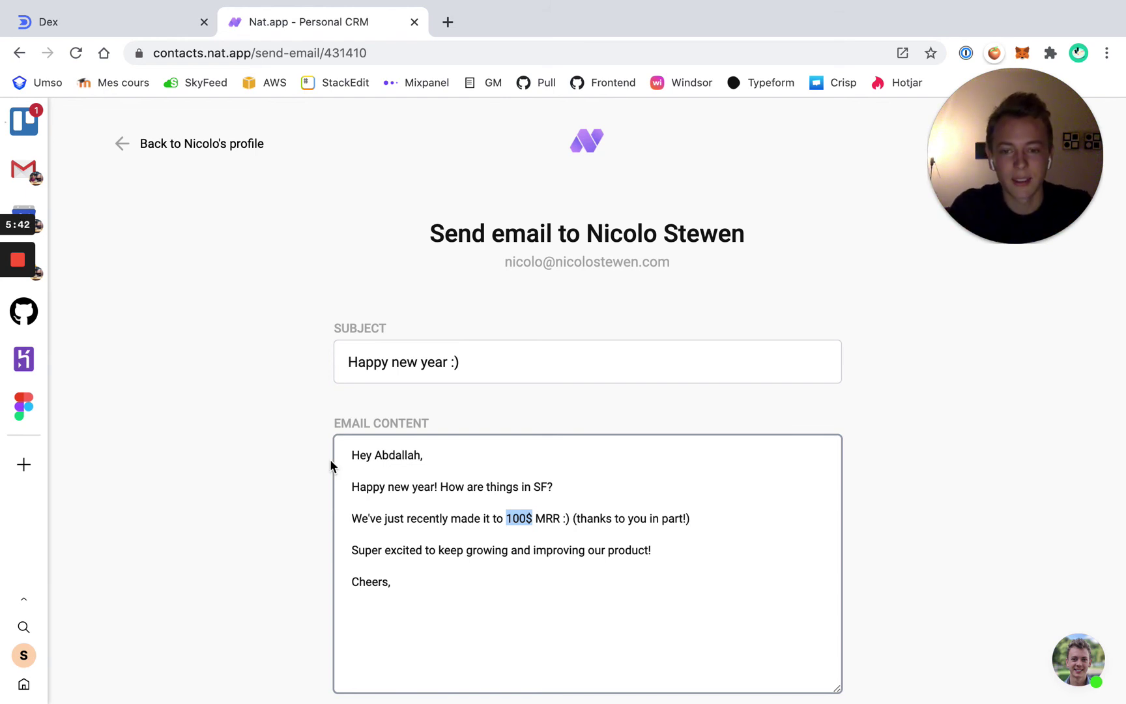
{"action": "scroll", "coordinate": [330, 466], "scroll_direction": "down", "scroll_amount": 1}
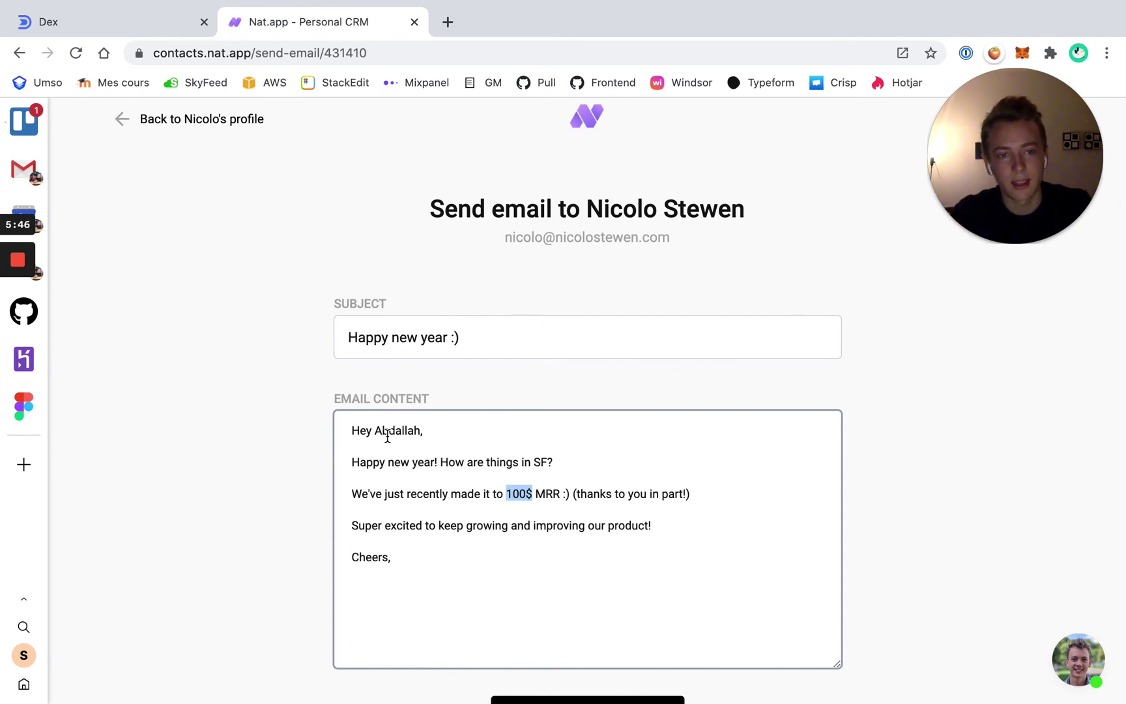
{"action": "scroll", "coordinate": [387, 437], "scroll_direction": "down", "scroll_amount": 2}
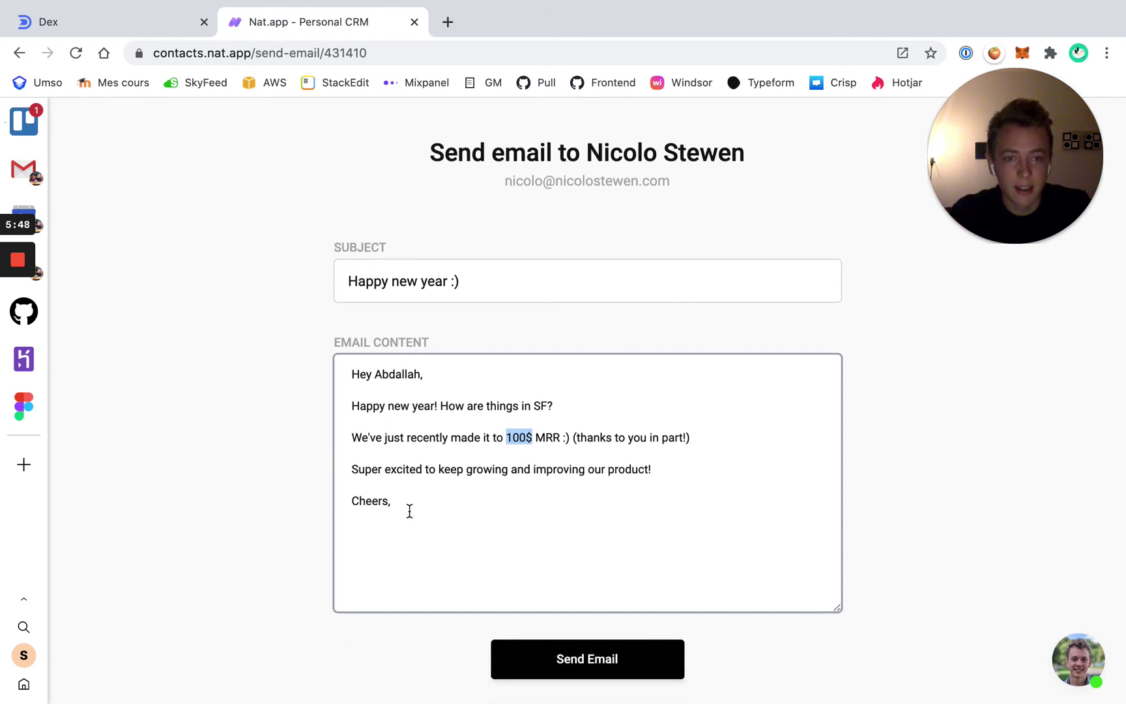
{"action": "scroll", "coordinate": [407, 510], "scroll_direction": "up", "scroll_amount": 3}
{"action": "scroll", "coordinate": [389, 504], "scroll_direction": "down", "scroll_amount": 1}
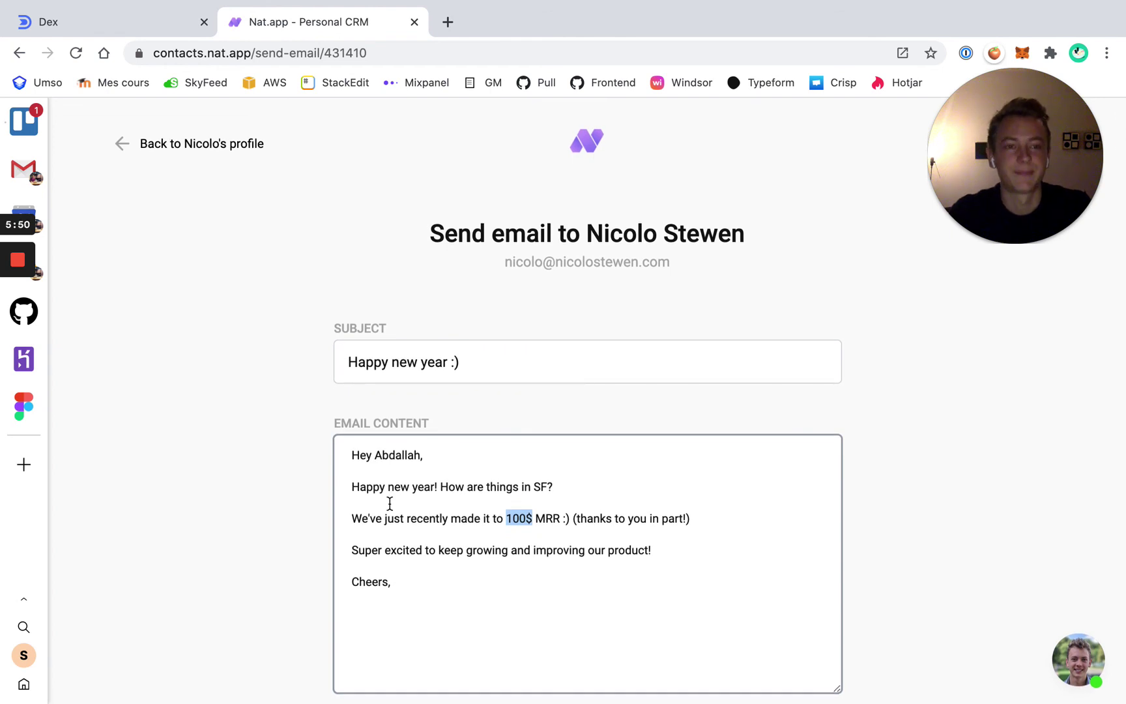